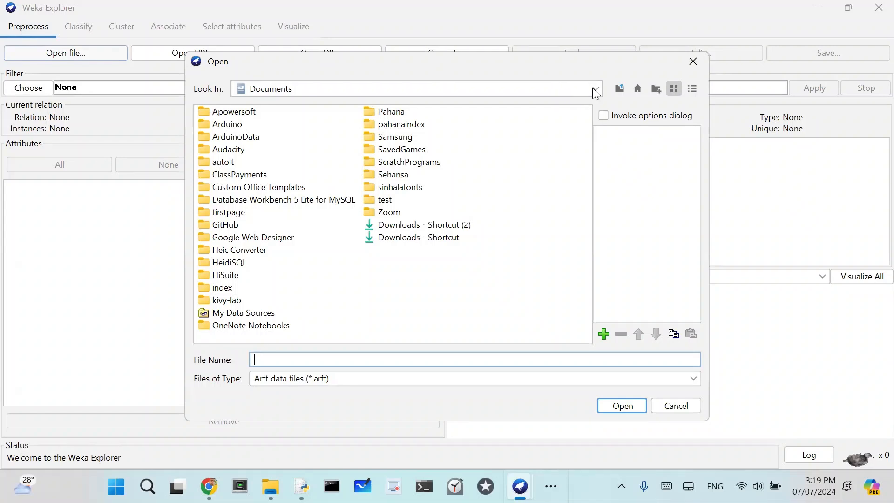
Load the weather.nominal dataset from the data folder in C:\Program Files\Weka-3-8-6
click(263, 131)
double_click(340, 111)
click(504, 252)
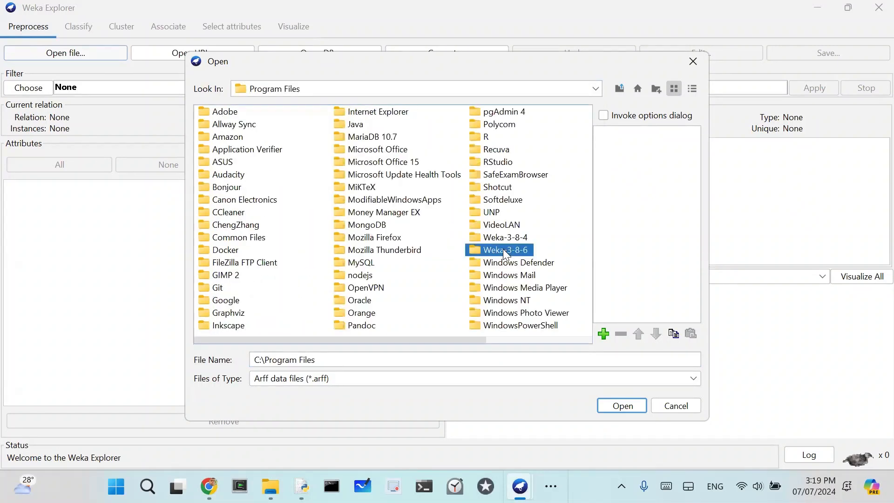
double_click(503, 250)
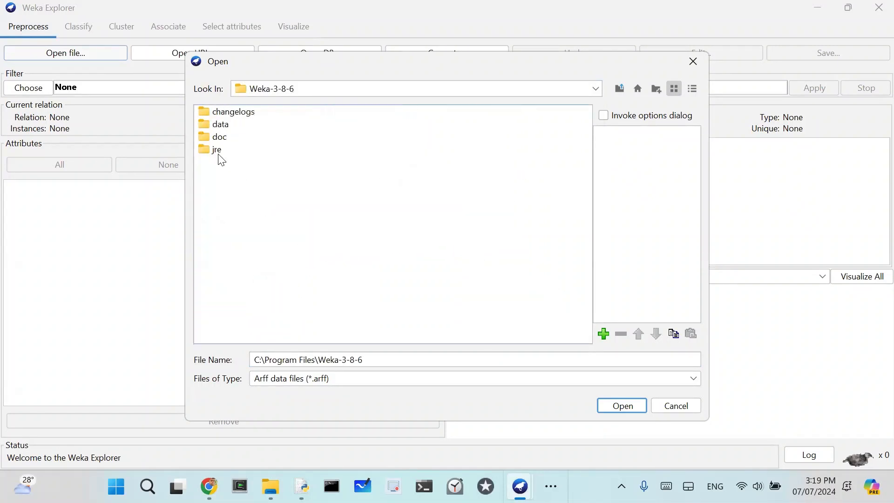
double_click(208, 125)
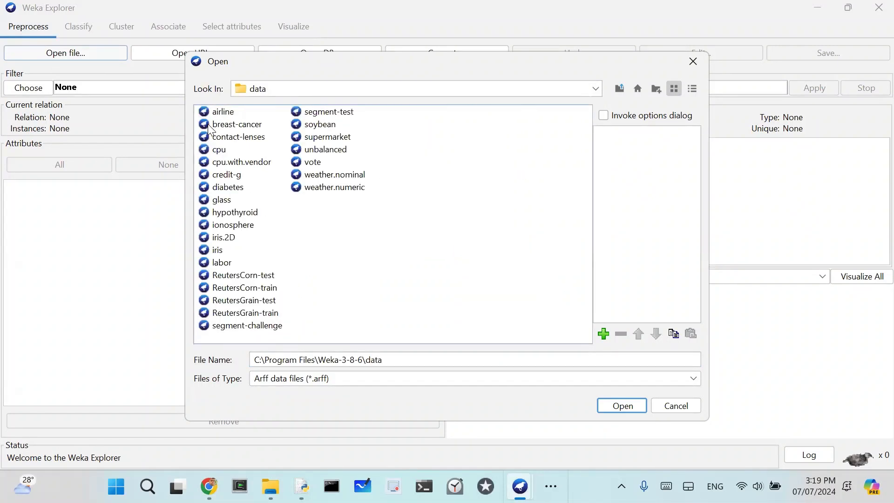
double_click(350, 177)
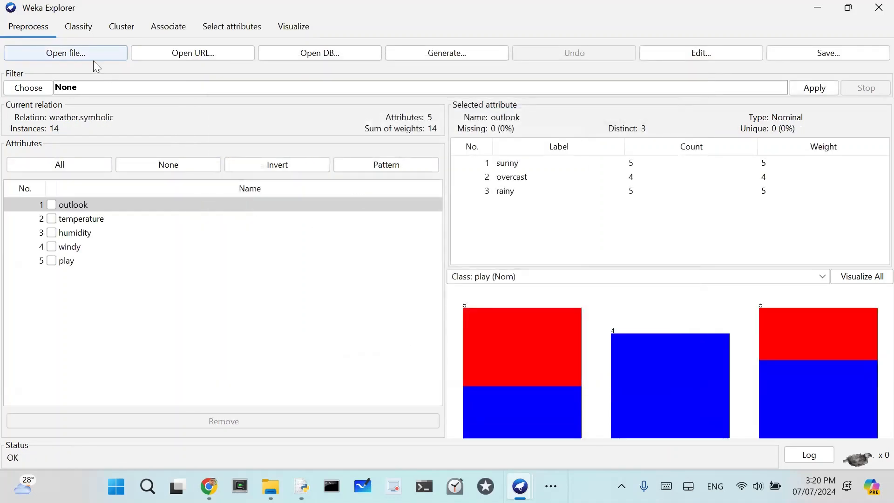
Choose Apriori as the association algorithm and set its number of rules to 100
click(172, 28)
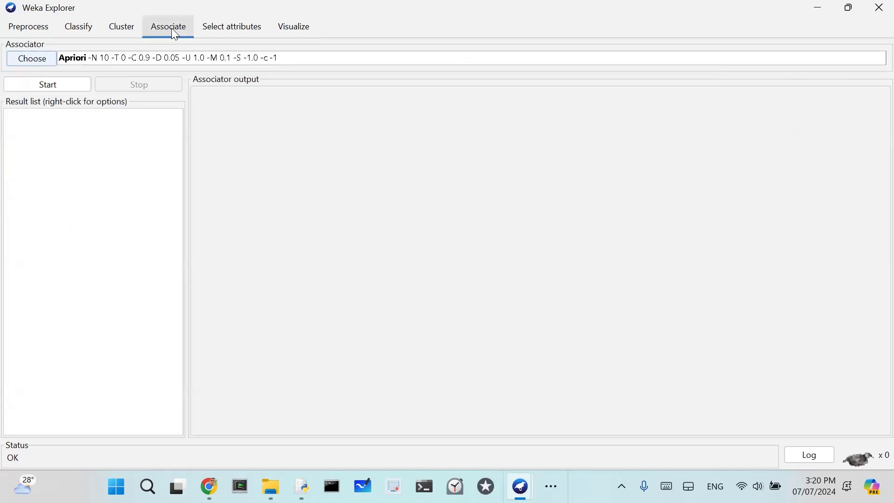
click(40, 68)
click(60, 89)
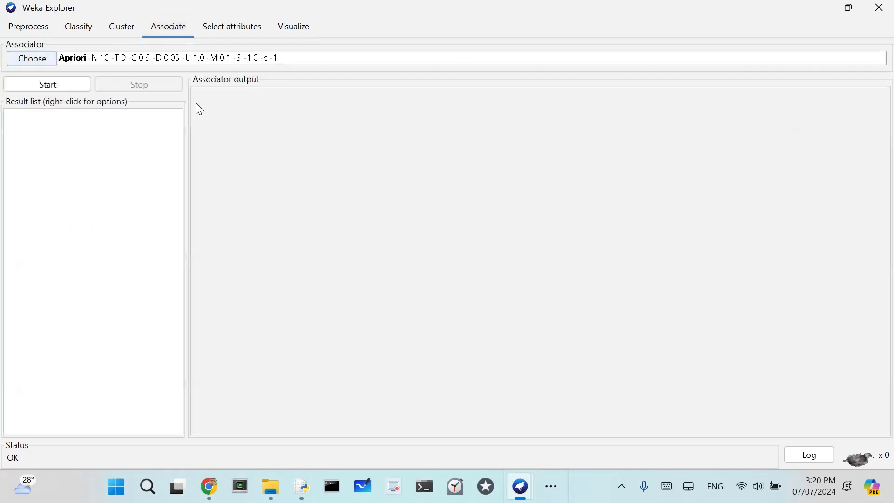
click(168, 59)
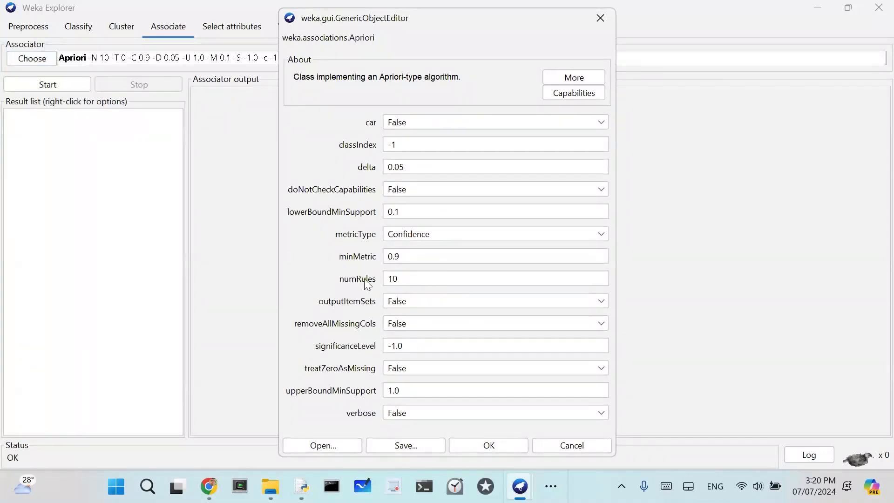
click(404, 279)
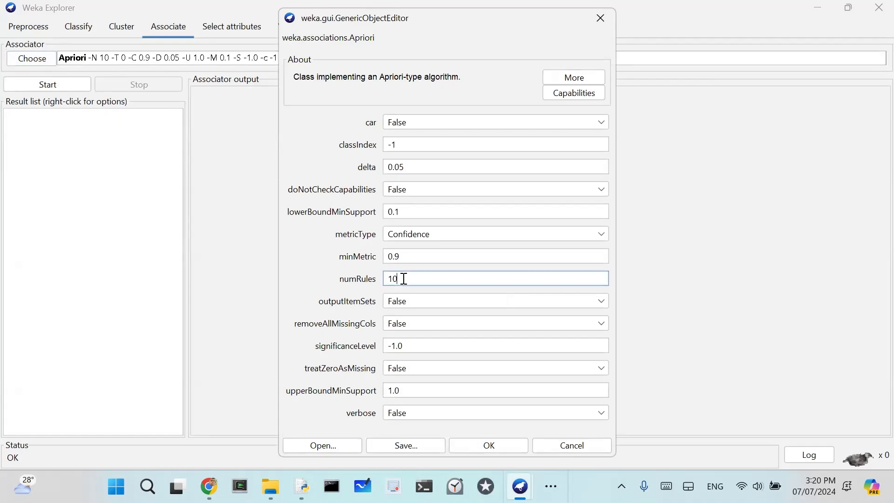
text(0)
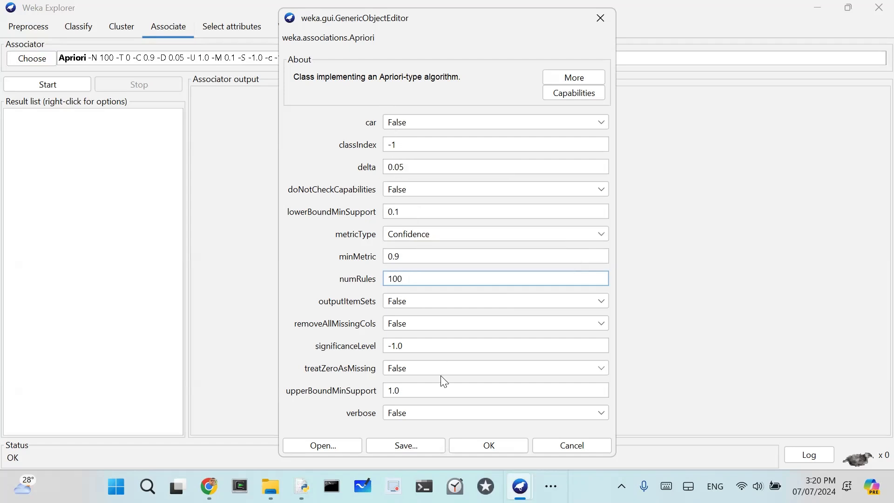
click(494, 447)
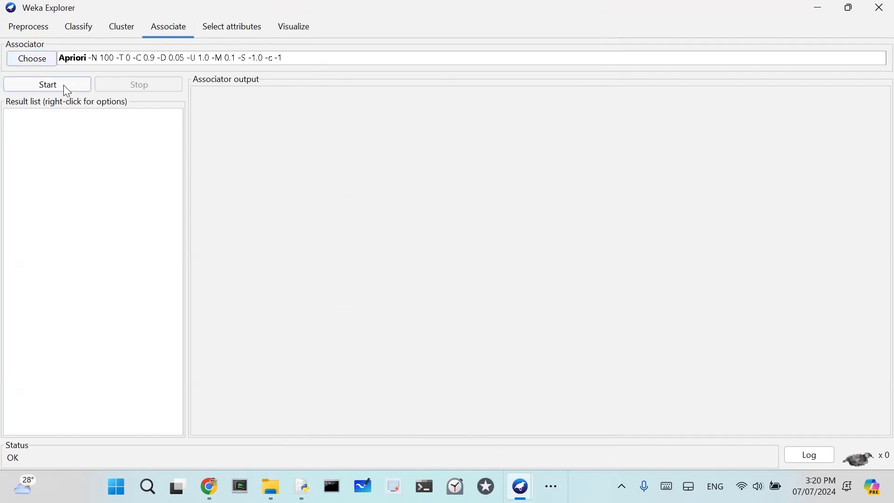
Run Apriori on the weather data and review the output from the run information to the first best rules
click(63, 84)
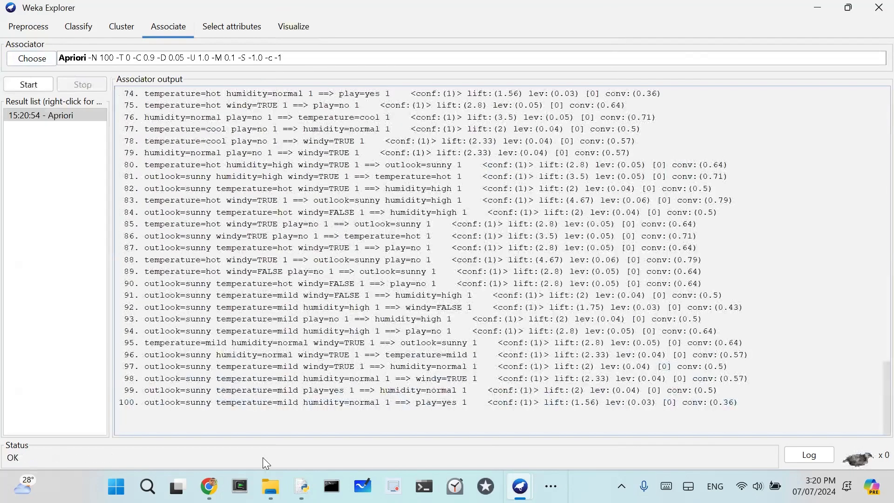
scroll(372, 278, up, 13)
scroll(373, 278, up, 20)
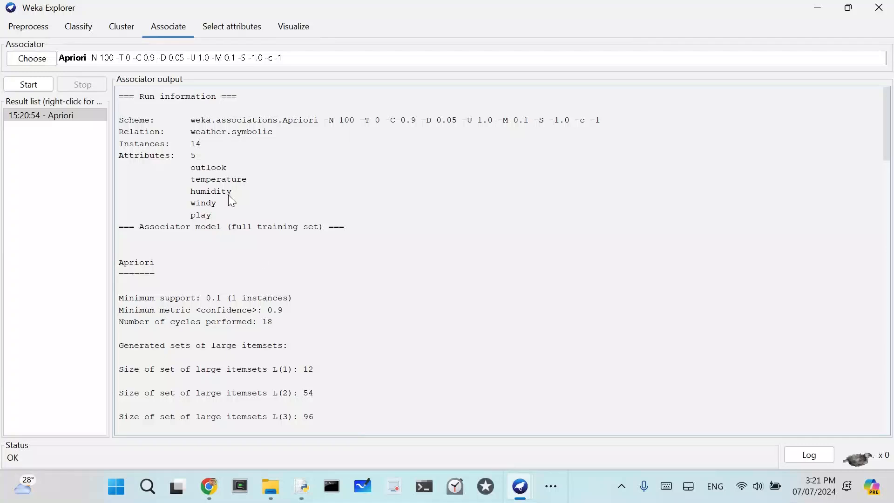
scroll(241, 229, down, 2)
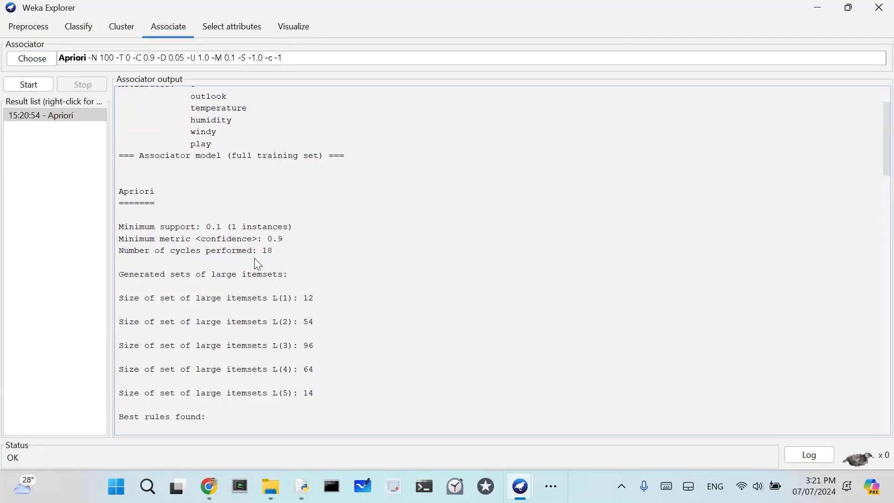
scroll(275, 263, down, 3)
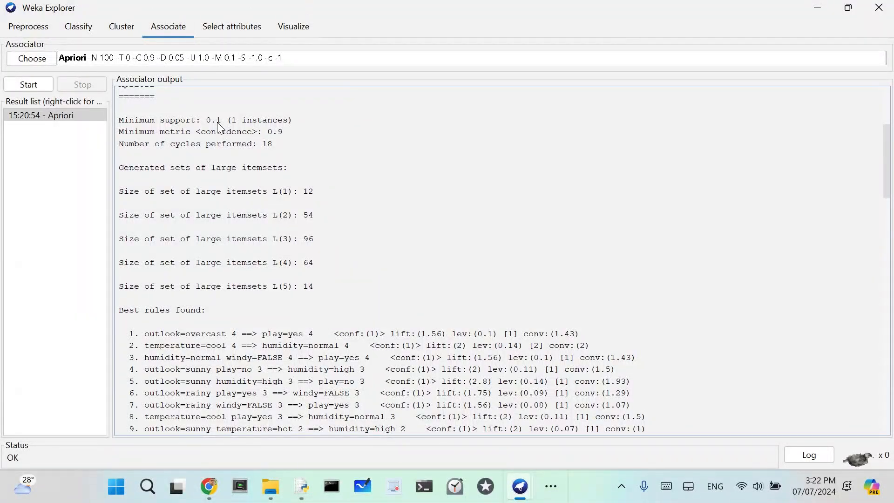
Set Apriori's lower bound for minimum support to 0.2 and rerun it on the weather data
click(246, 59)
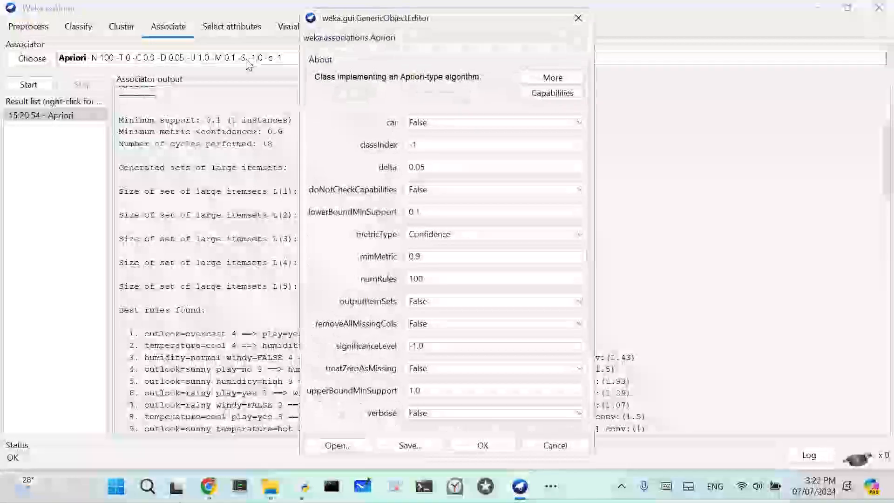
click(440, 208)
key(BackSpace)
text(2)
click(483, 446)
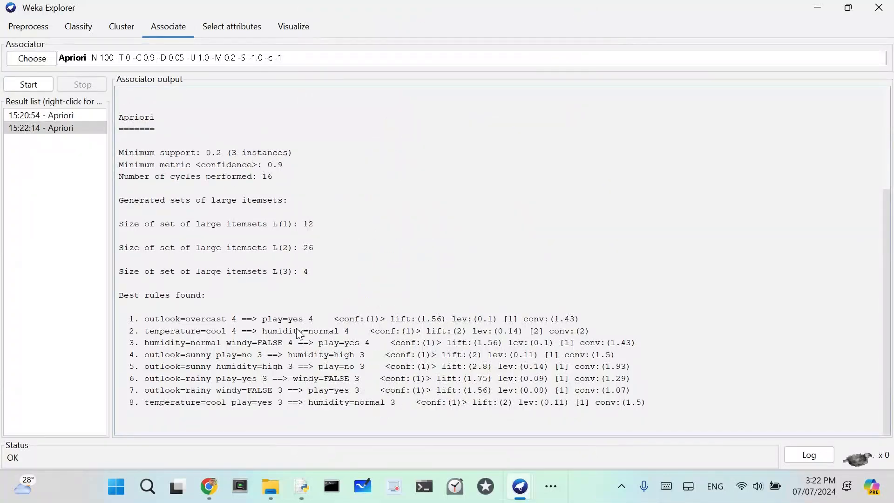
Rerun Apriori with a lower bound for minimum support of 0.15 and examine the itemset sizes and the full rule list
click(214, 58)
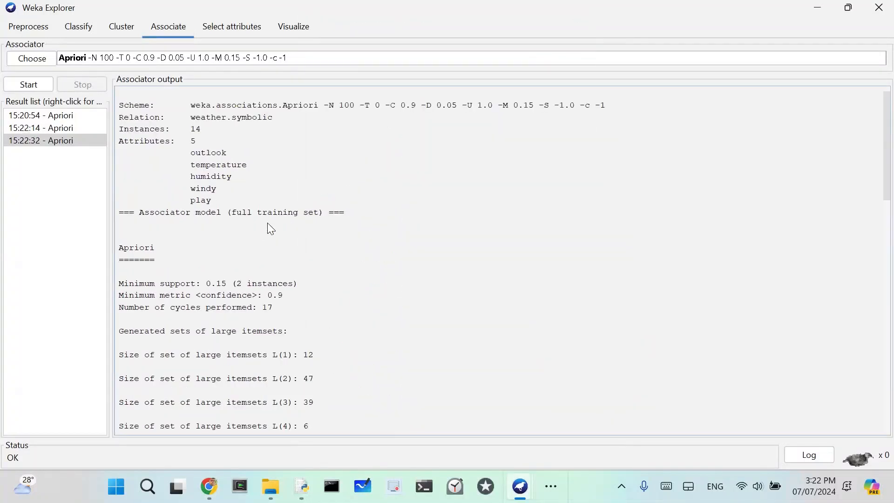
scroll(280, 247, down, 3)
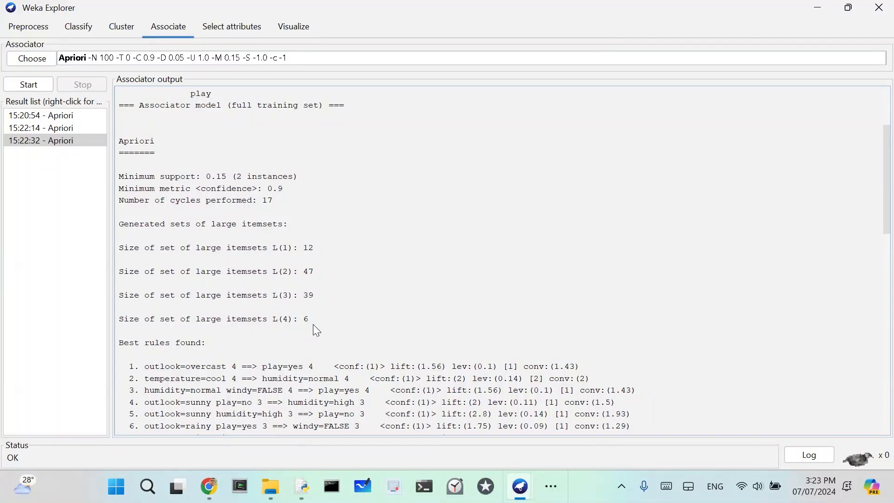
scroll(314, 328, down, 5)
scroll(315, 322, down, 13)
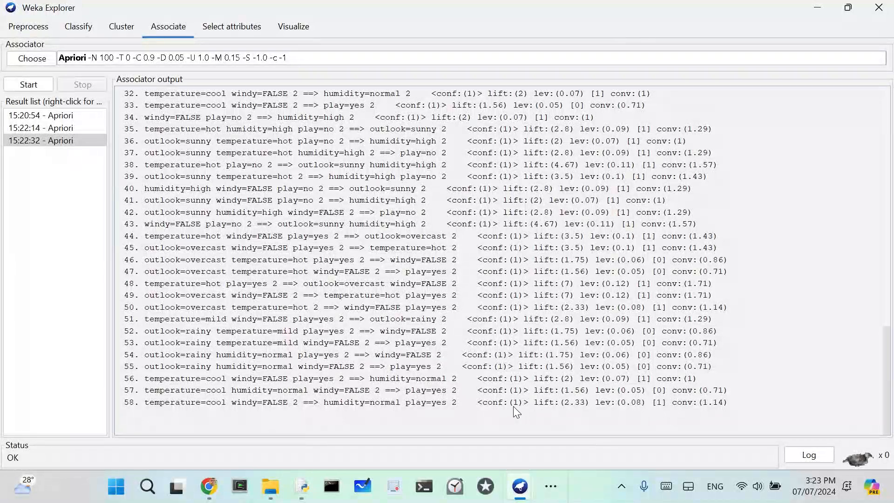
scroll(462, 353, up, 12)
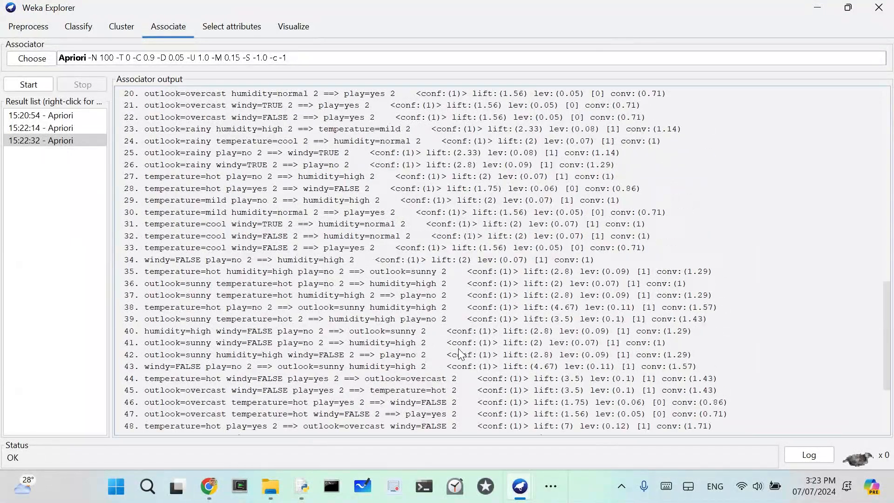
scroll(458, 354, down, 8)
scroll(459, 354, up, 10)
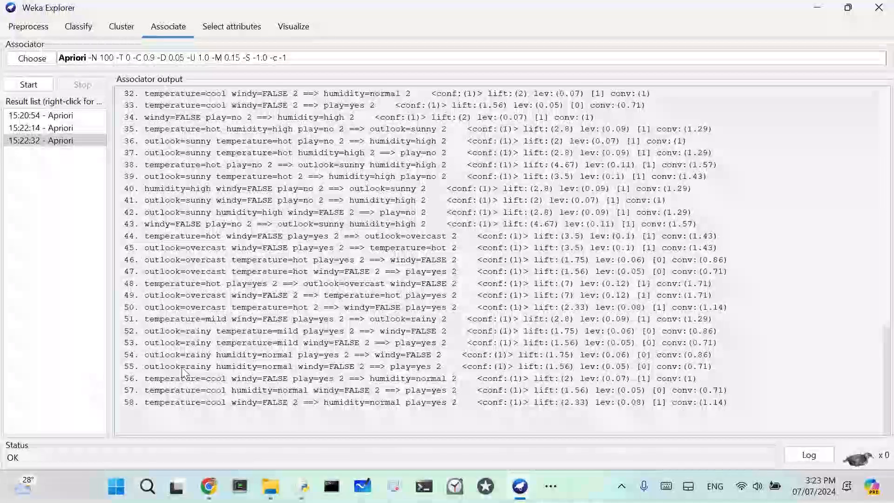
scroll(186, 372, up, 2)
scroll(185, 371, down, 1)
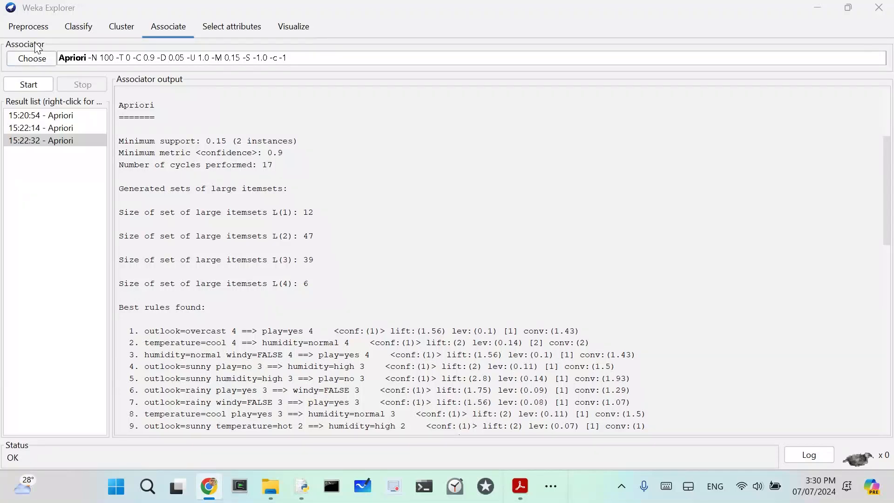
Load the supermarket dataset from the Weka data folder and look through its attribute list
click(25, 27)
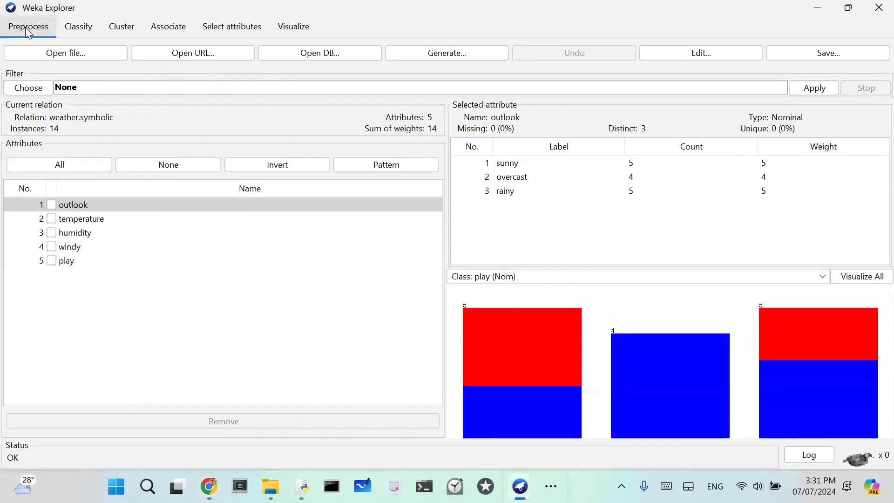
click(76, 57)
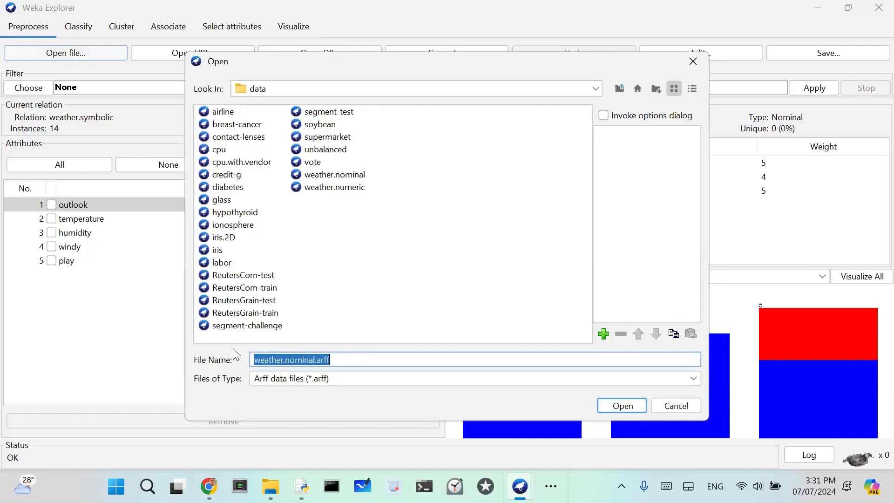
click(333, 139)
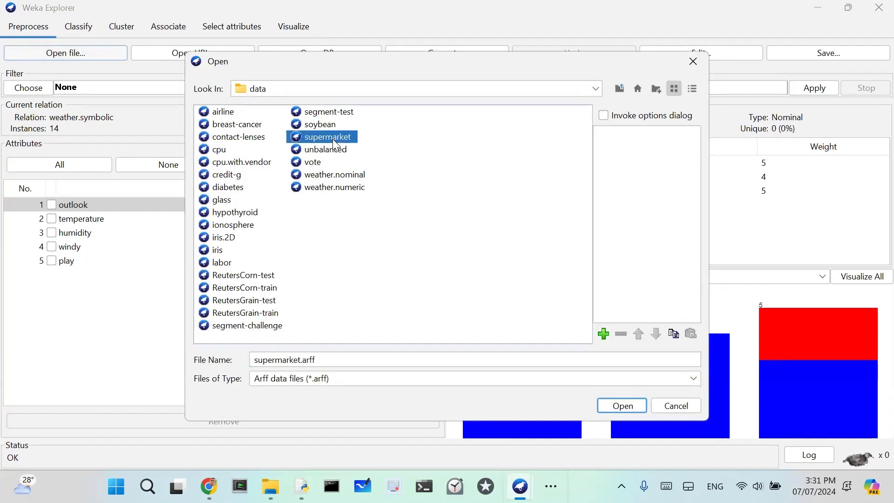
click(630, 404)
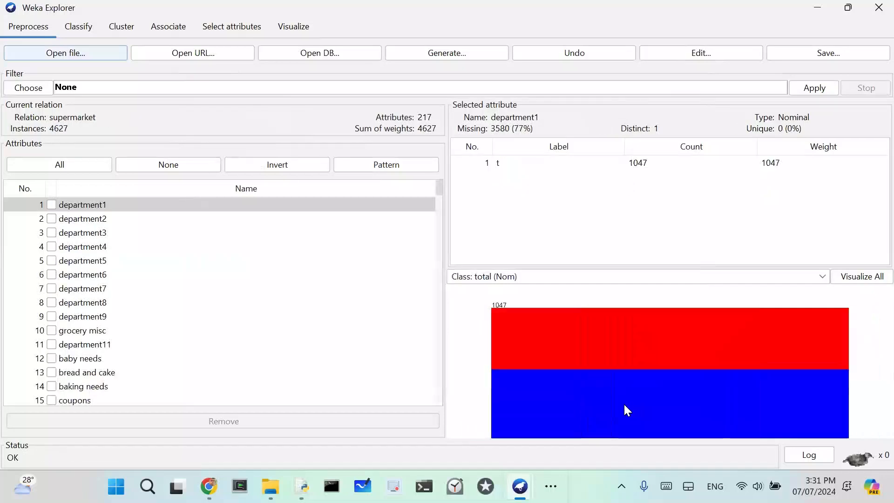
scroll(219, 359, down, 5)
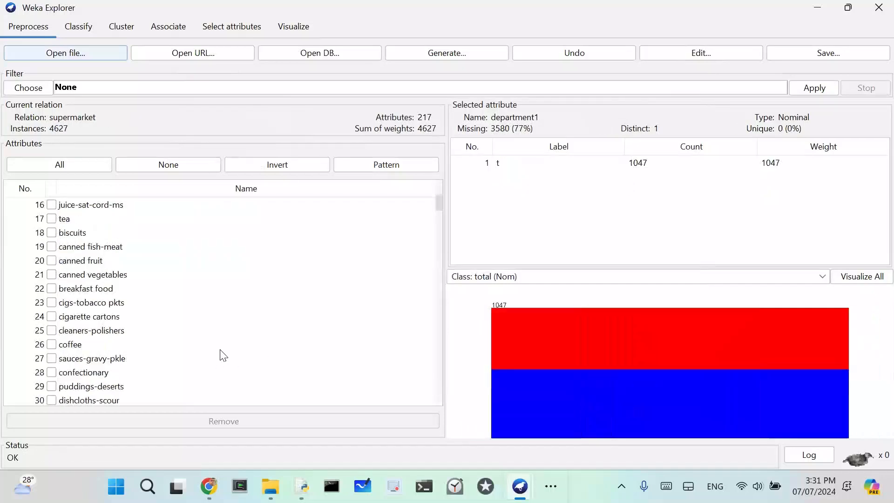
drag(439, 202, 428, 174)
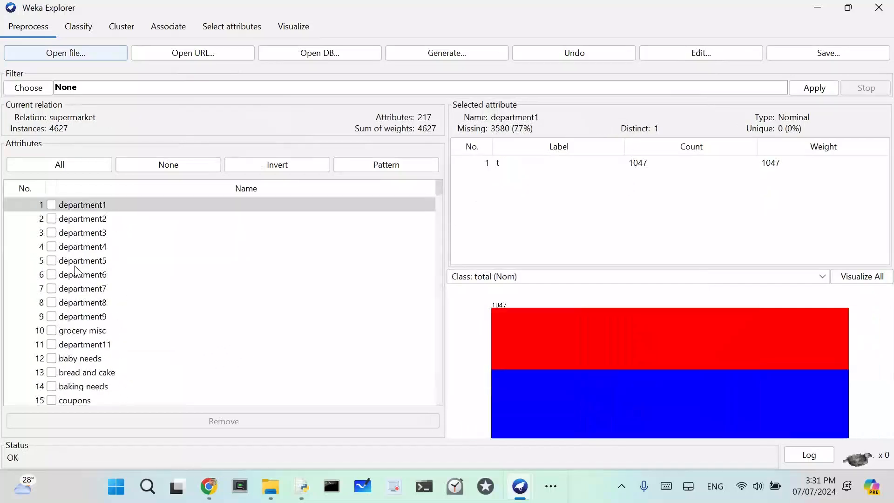
Run Apriori on the supermarket data with the existing settings and review its itemset sizes and best rules
click(166, 30)
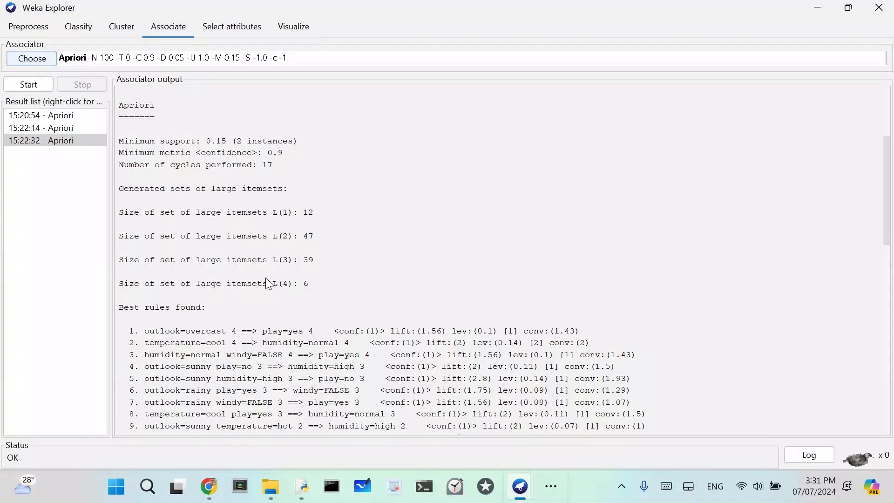
scroll(268, 293, down, 15)
scroll(261, 324, down, 2)
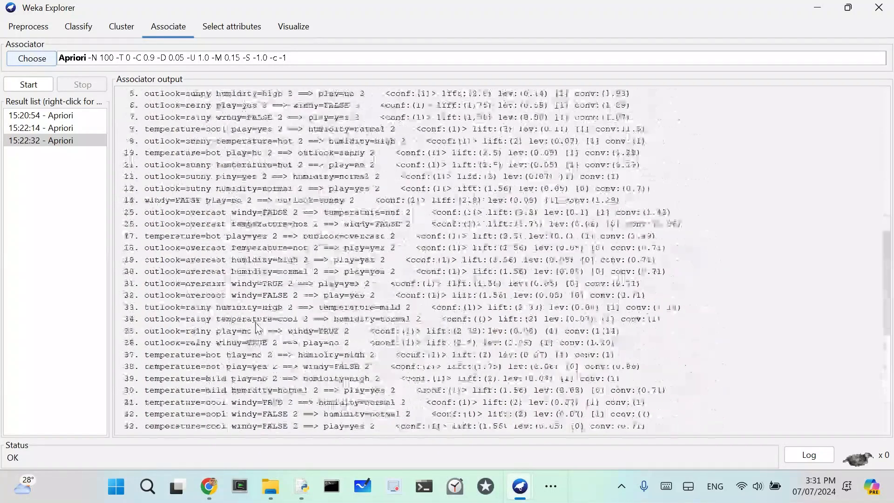
scroll(251, 328, up, 15)
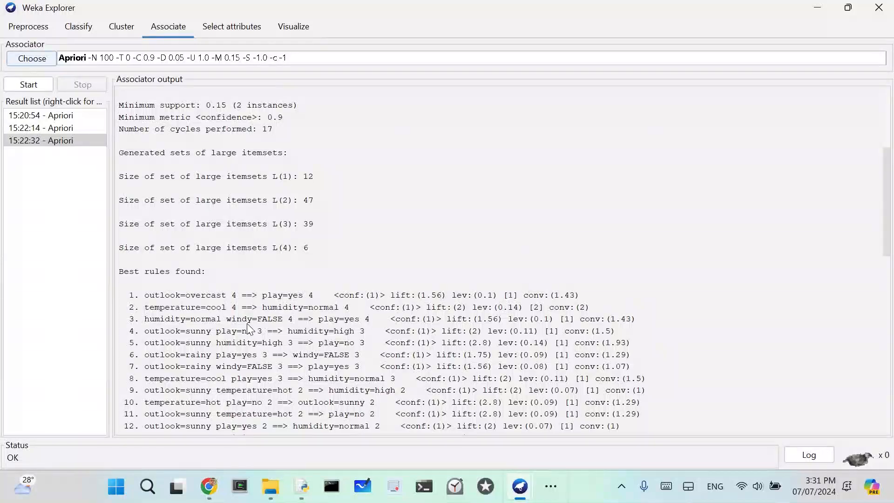
scroll(250, 328, down, 3)
scroll(216, 337, up, 5)
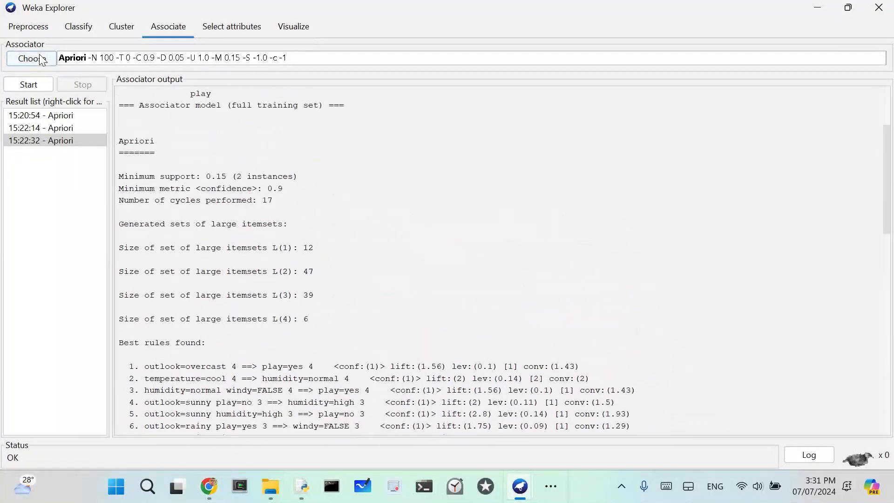
scroll(188, 209, up, 3)
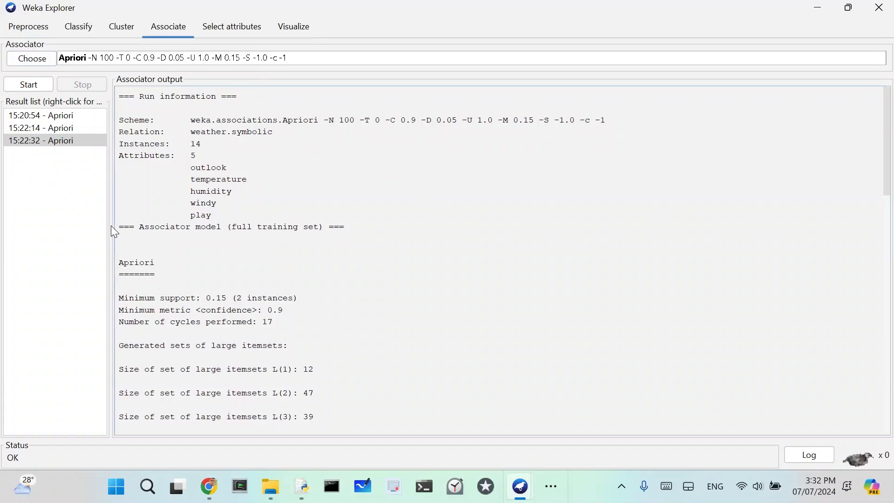
click(29, 86)
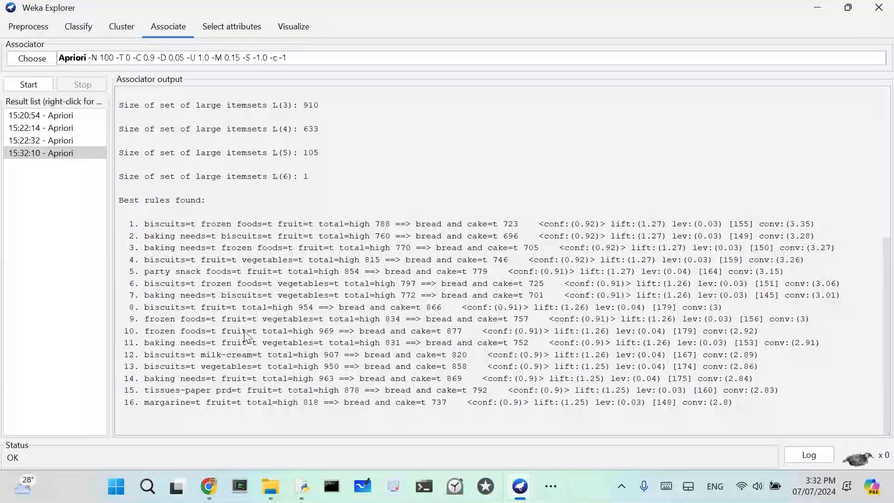
scroll(316, 167, up, 4)
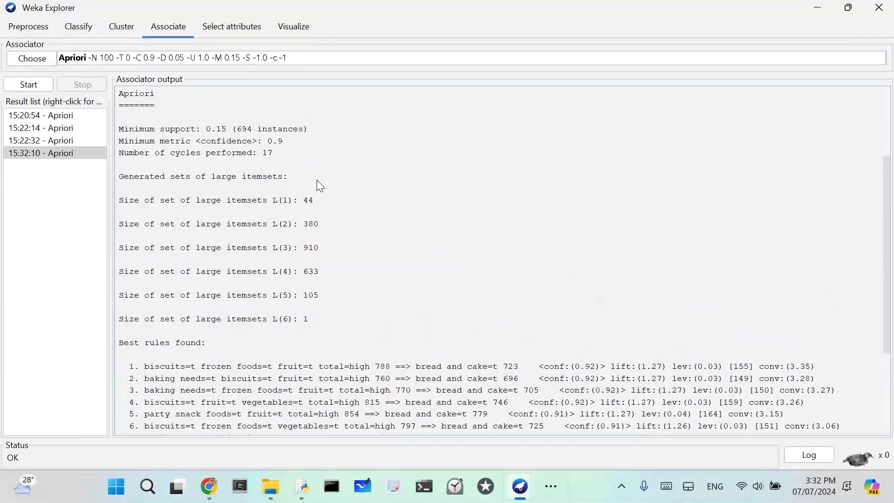
Review the run settings, large itemset sizes and best rules in the supermarket Apriori output again
scroll(308, 181, up, 3)
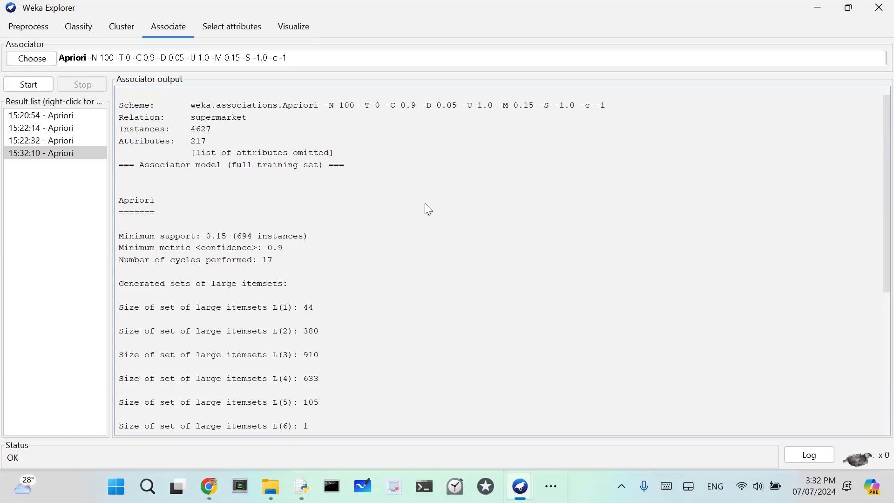
scroll(316, 187, down, 5)
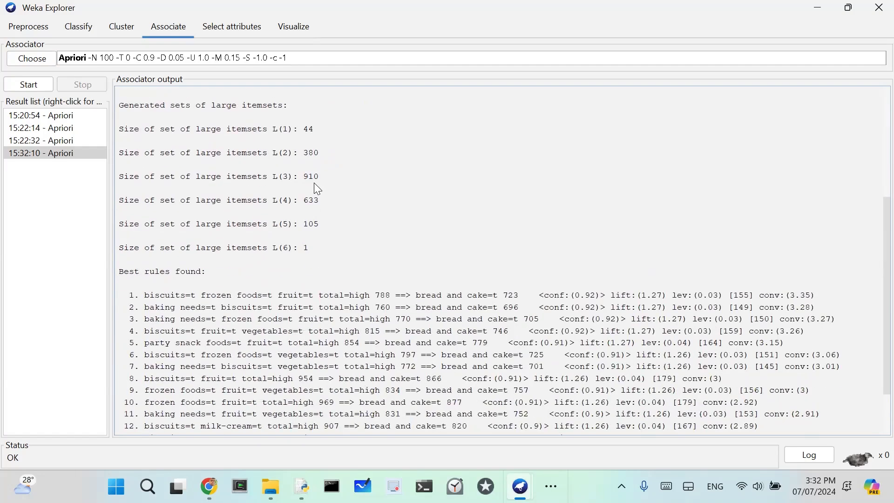
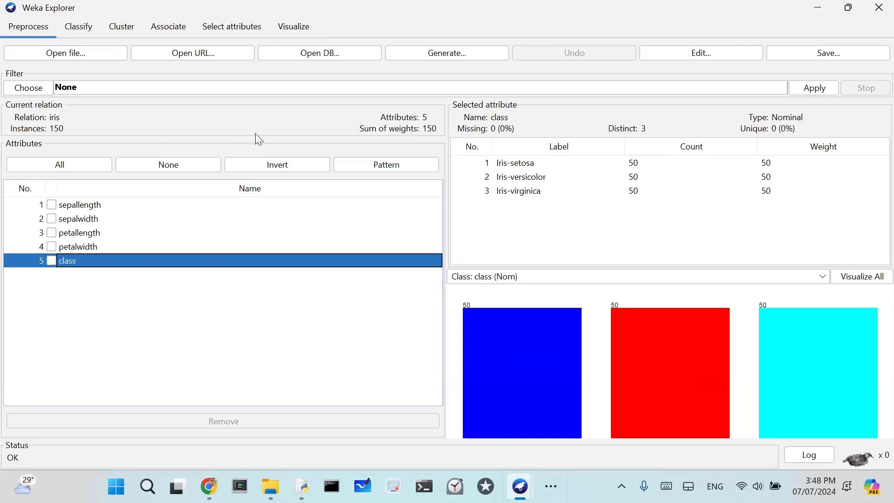
Train and evaluate a J48 decision tree on the iris data using a 66% percentage split
click(79, 29)
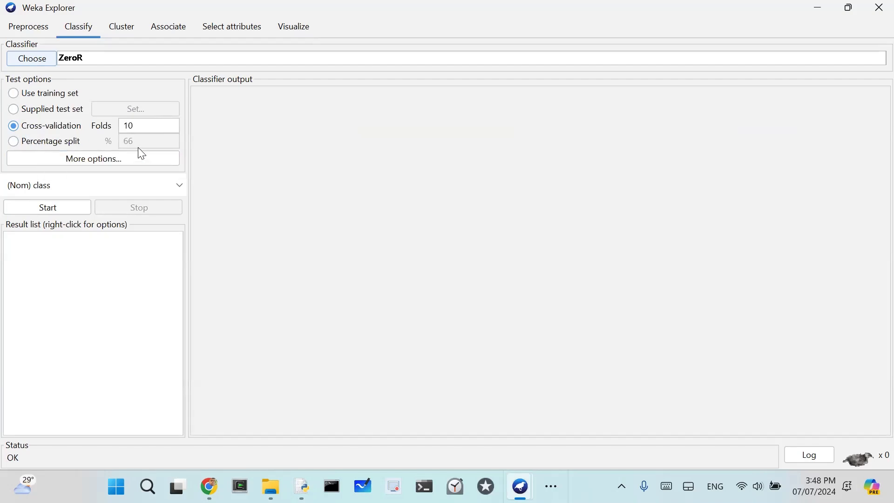
click(42, 145)
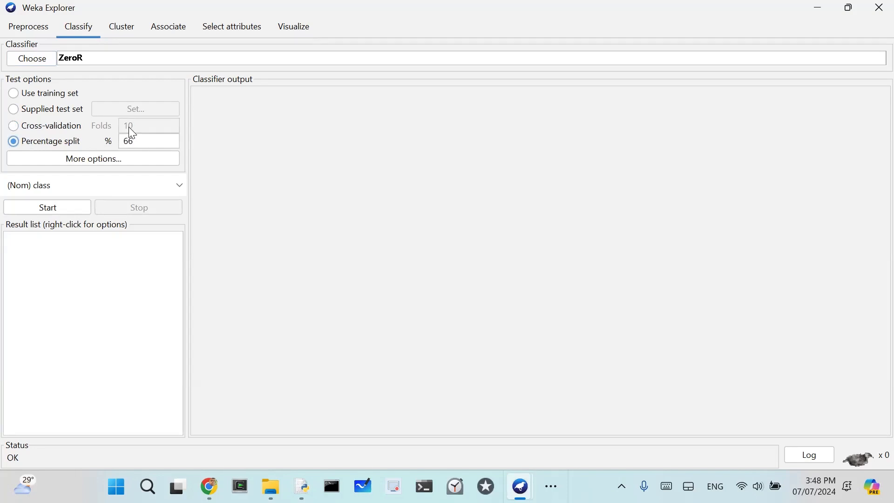
click(86, 60)
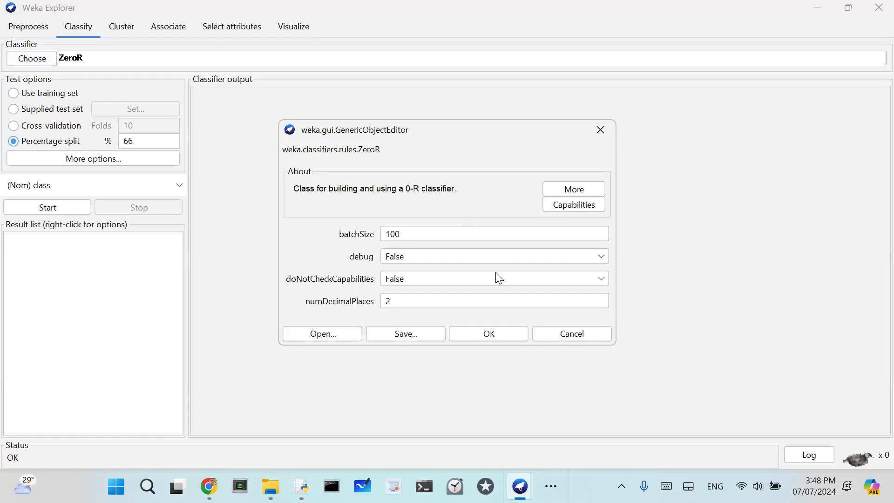
key(Escape)
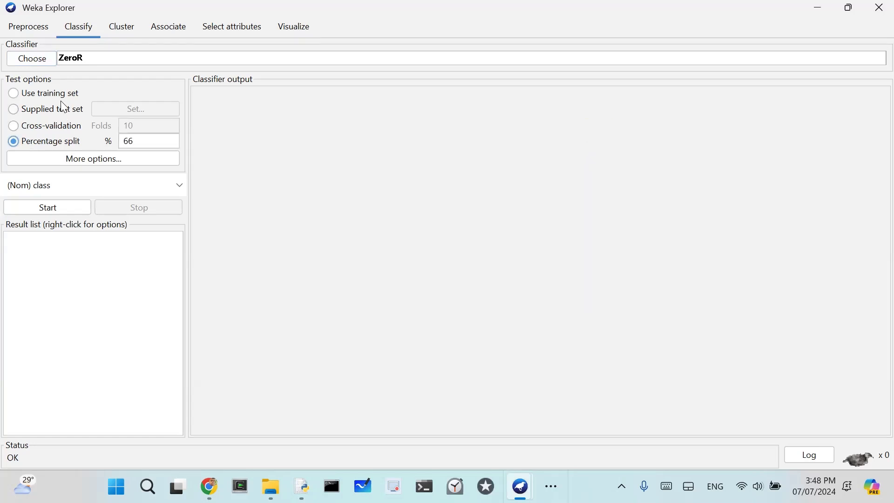
click(45, 60)
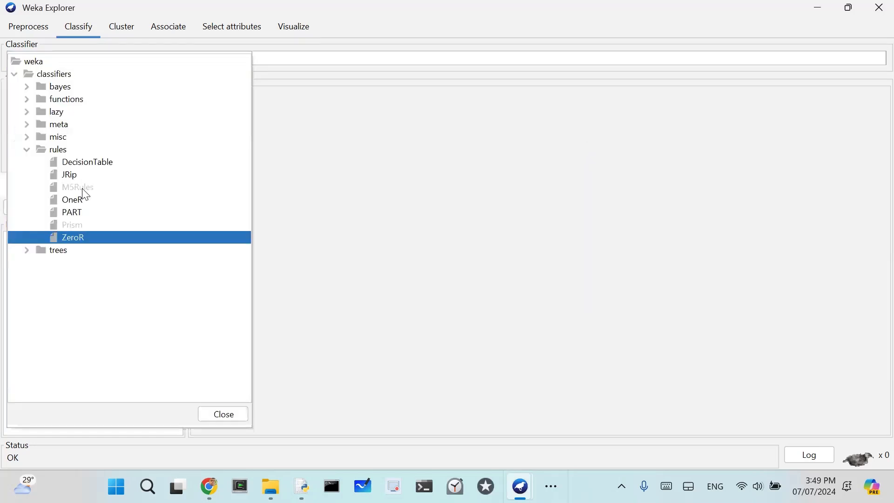
click(27, 251)
click(69, 302)
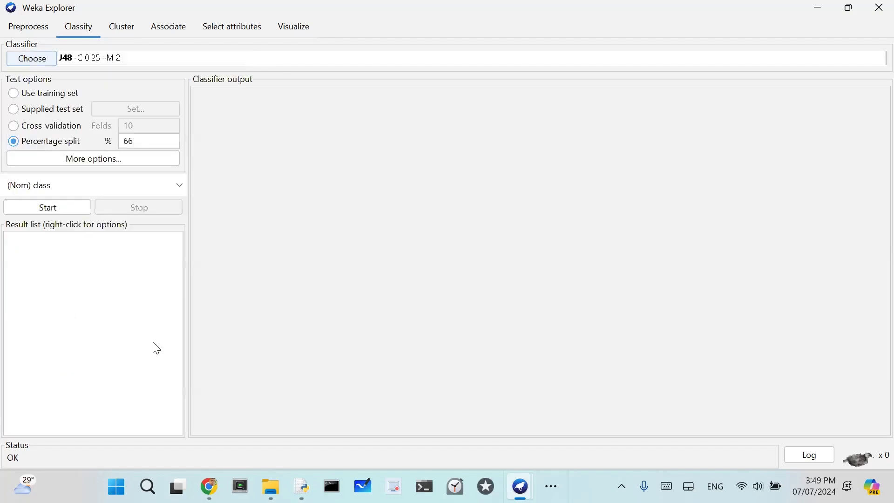
click(60, 209)
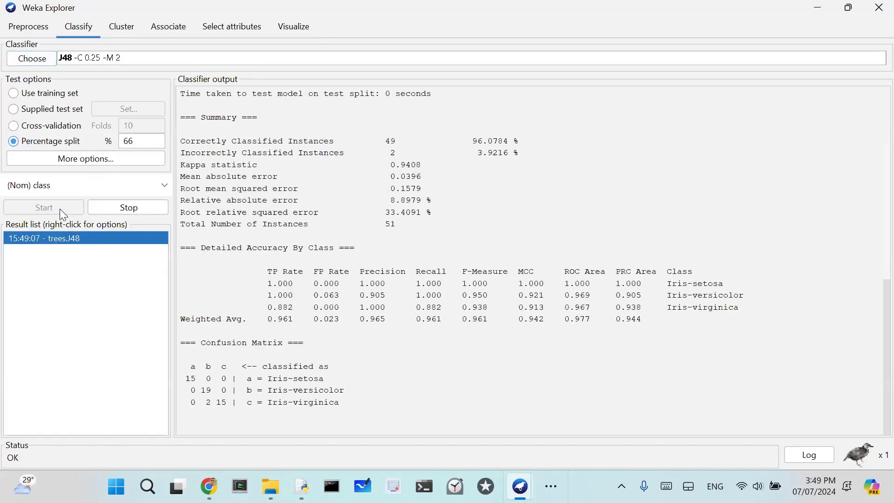
Examine the J48 pruned tree and evaluation summary, view the graphical decision tree, and close it
scroll(443, 309, up, 7)
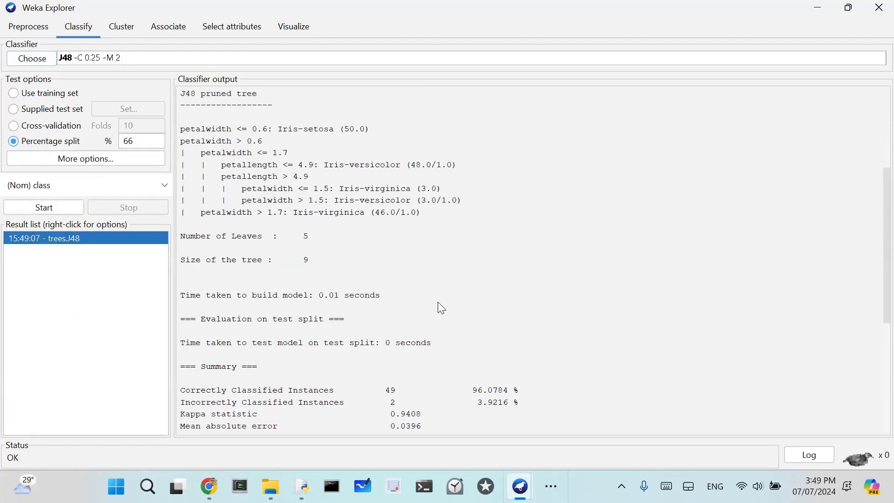
scroll(438, 302, down, 3)
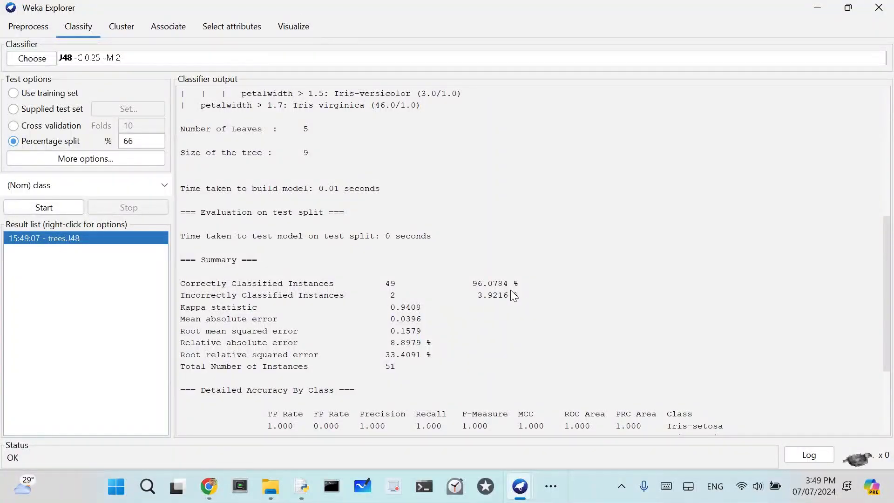
right_click(62, 246)
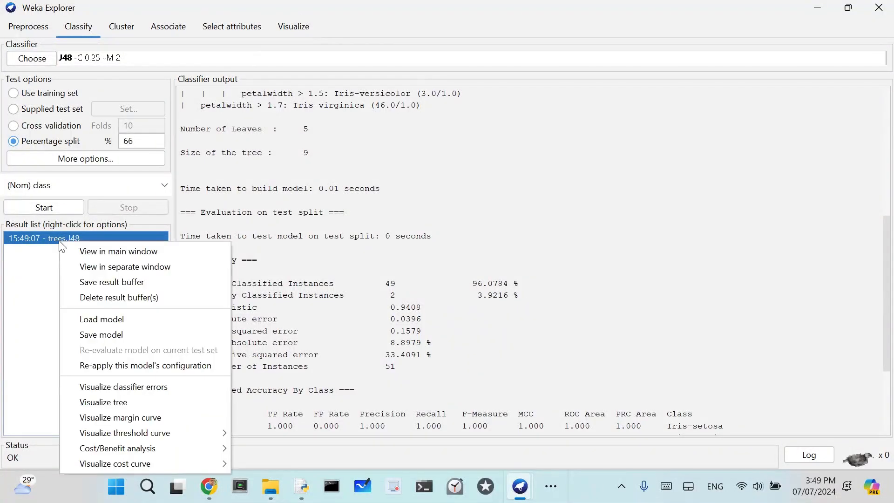
click(111, 400)
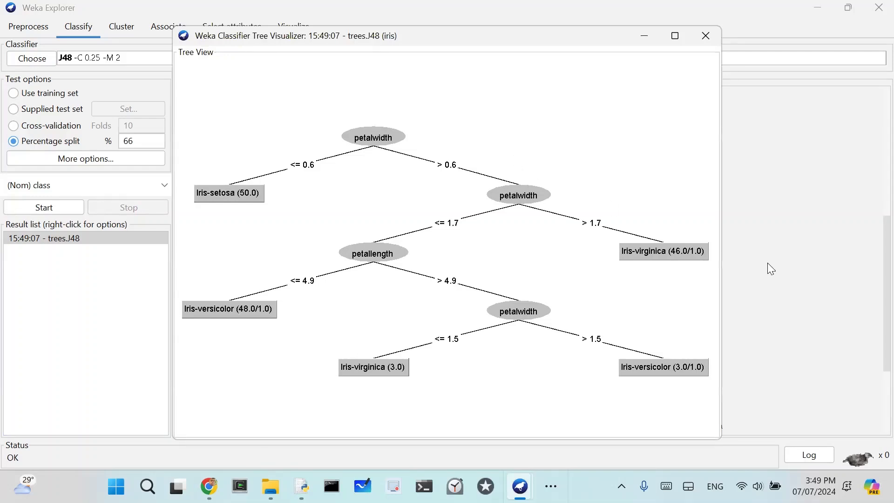
click(706, 36)
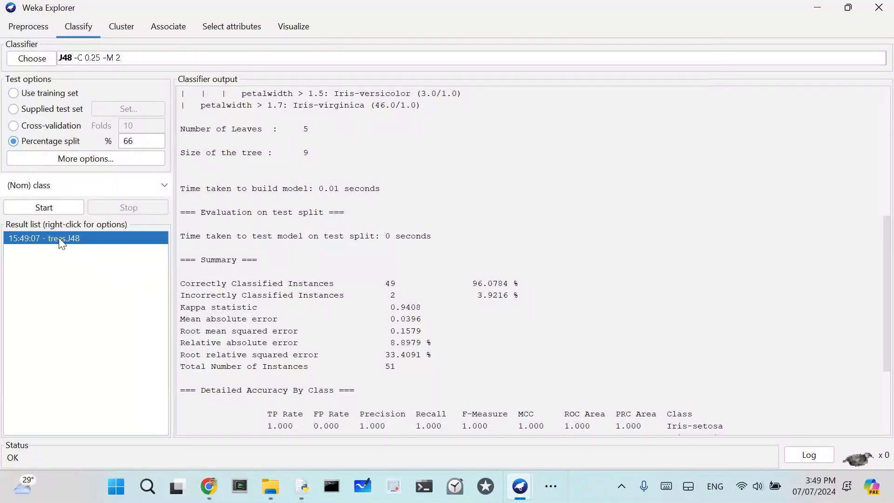
Choose the lazy IB1 classifier and run it on the iris data with the same percentage split
click(31, 58)
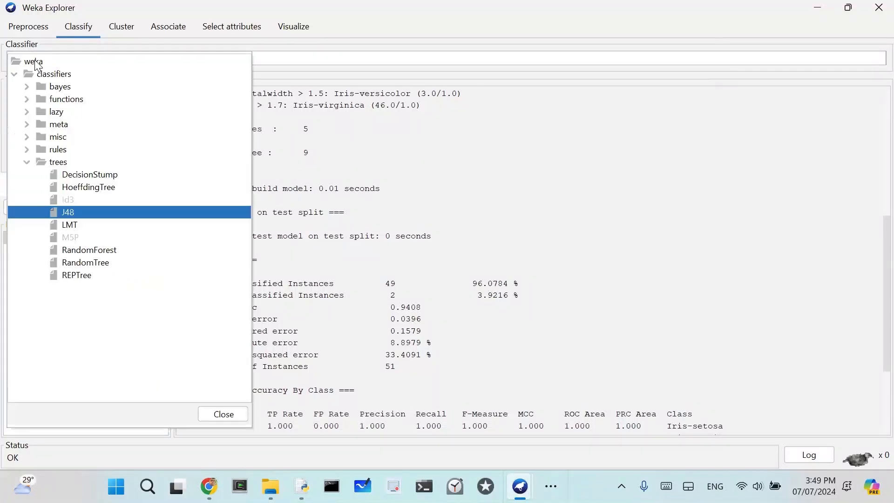
click(26, 163)
click(26, 115)
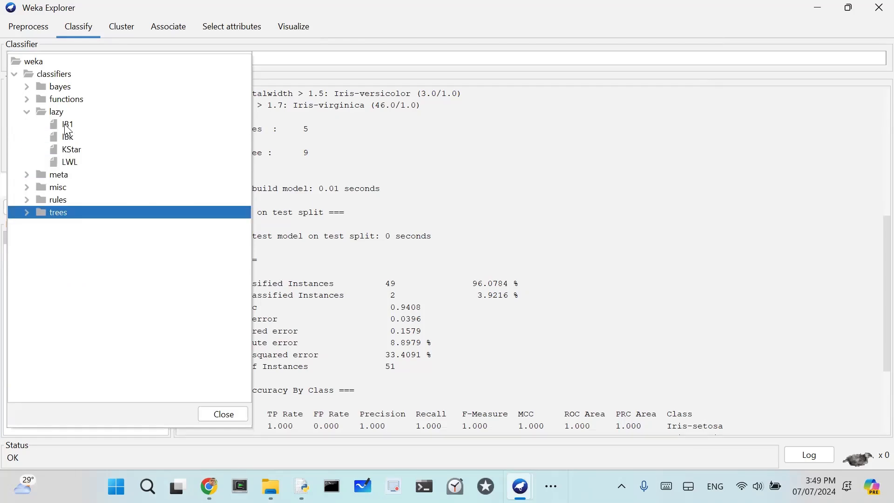
click(65, 125)
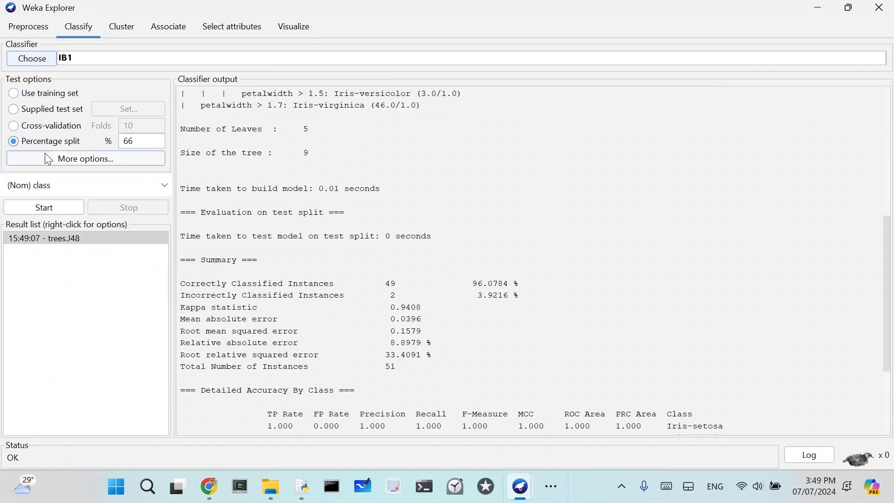
click(50, 208)
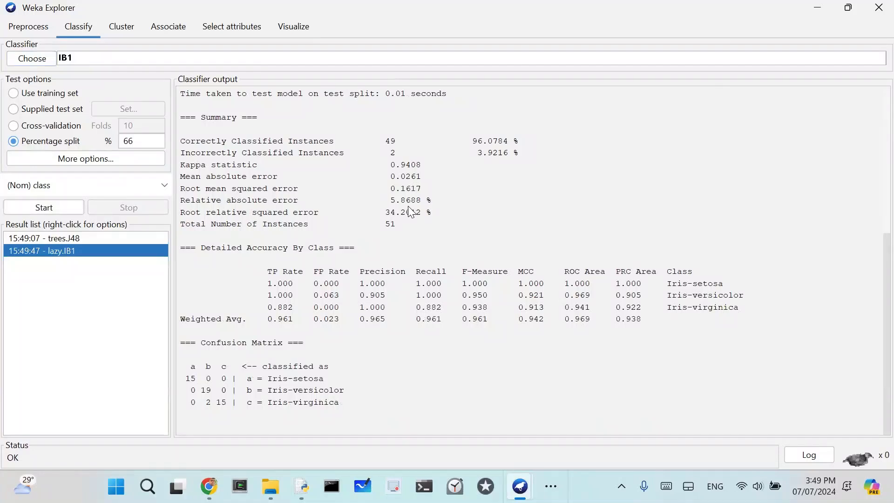
Compare the J48 and IB1 results and read through the IB1 classifier output
click(117, 244)
click(112, 251)
click(108, 239)
click(100, 250)
scroll(574, 246, up, 2)
scroll(573, 247, up, 3)
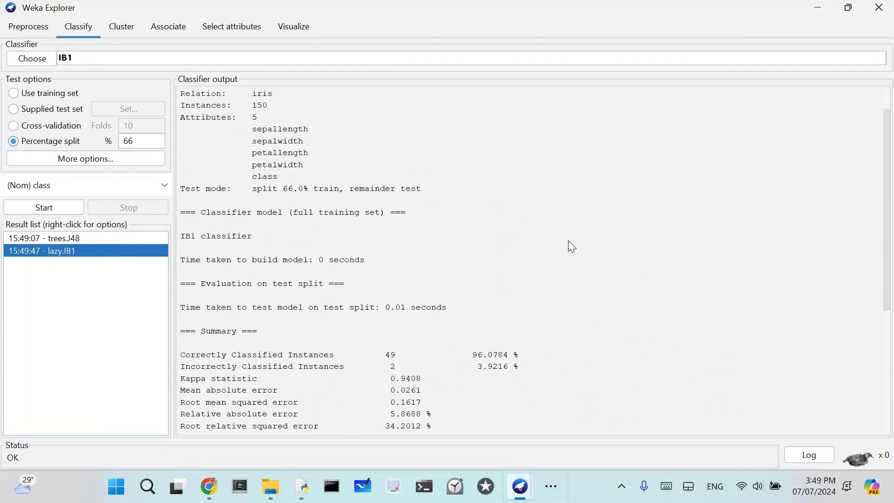
Choose the NaiveBayes classifier and run it on the iris data with the same percentage split
click(42, 62)
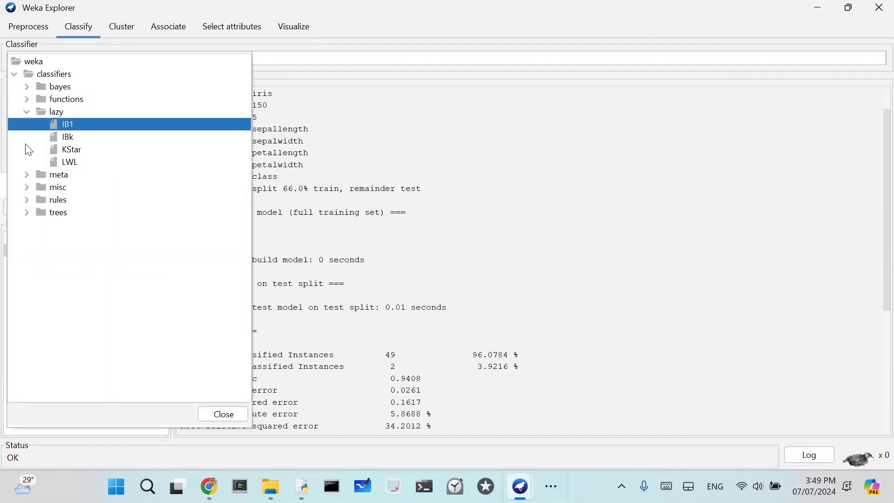
click(27, 87)
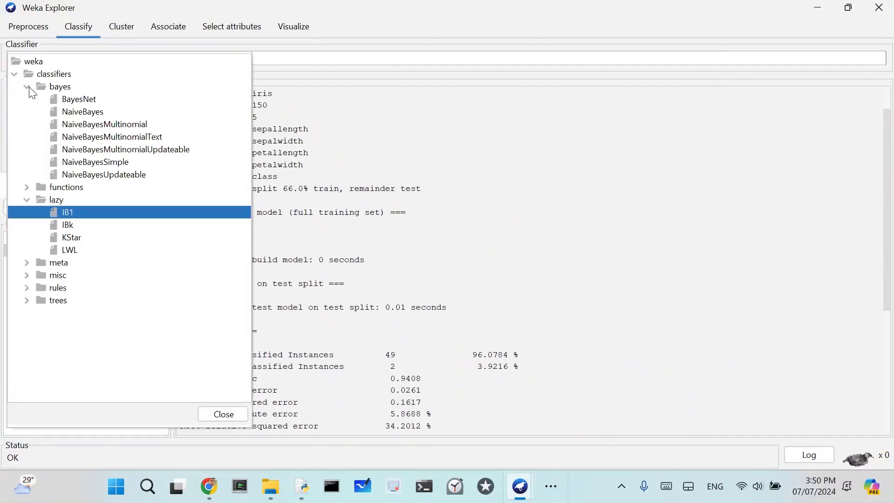
click(86, 115)
click(41, 207)
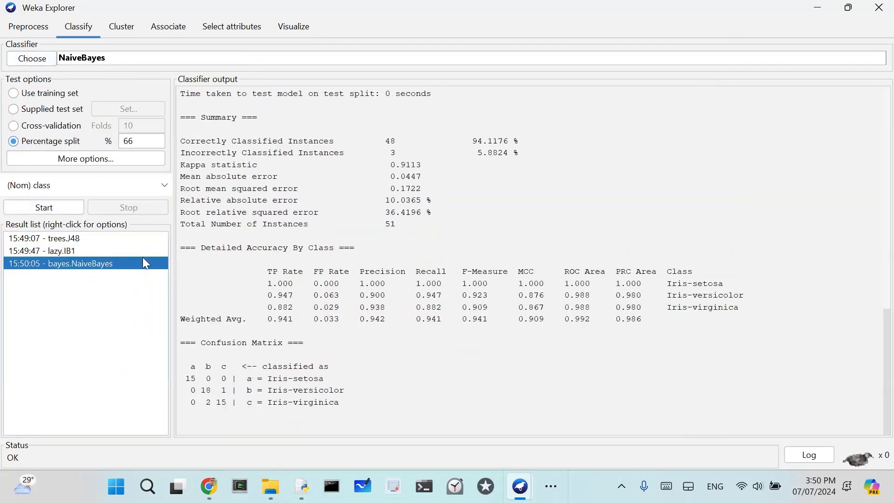
Check the NaiveBayes evaluation summary and compare it with the IB1 and J48 results
scroll(511, 223, up, 1)
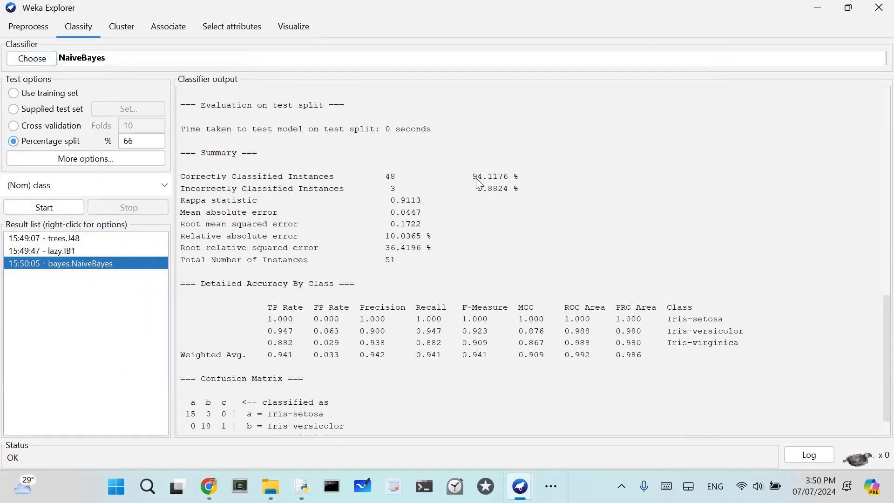
click(49, 251)
click(51, 239)
click(53, 264)
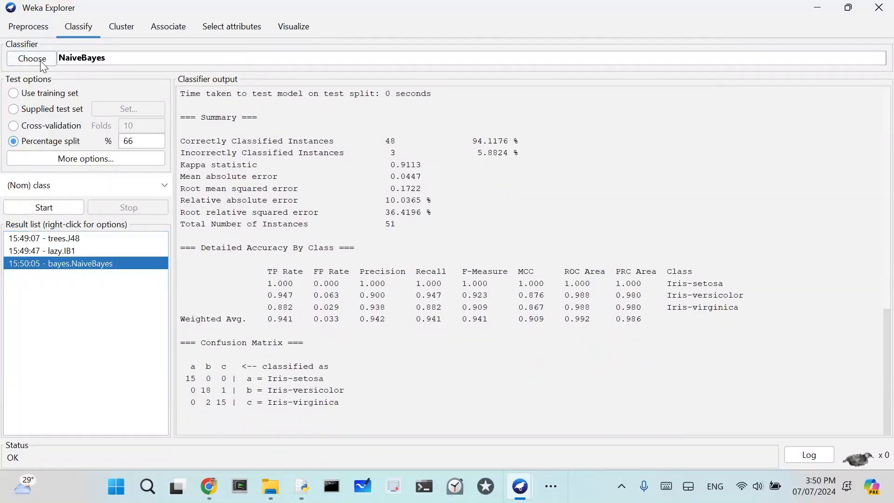
Choose the RandomForest tree classifier and run it on the iris data with the same percentage split
click(40, 60)
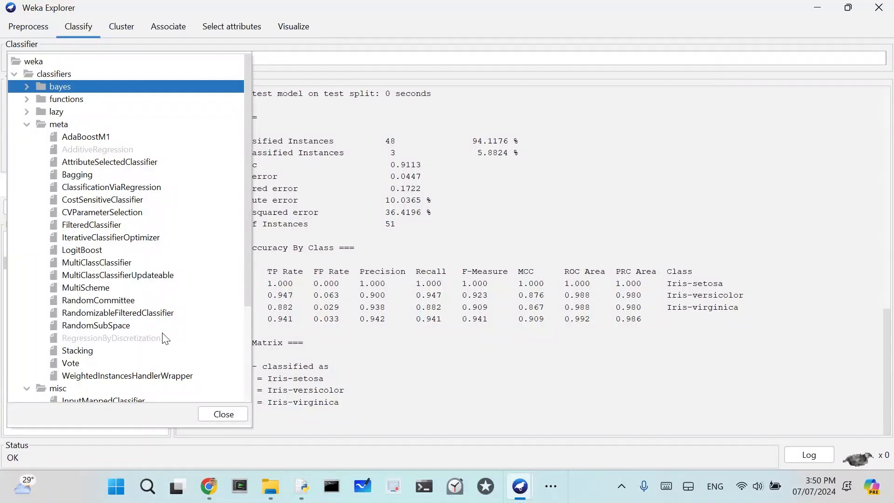
click(27, 124)
click(27, 276)
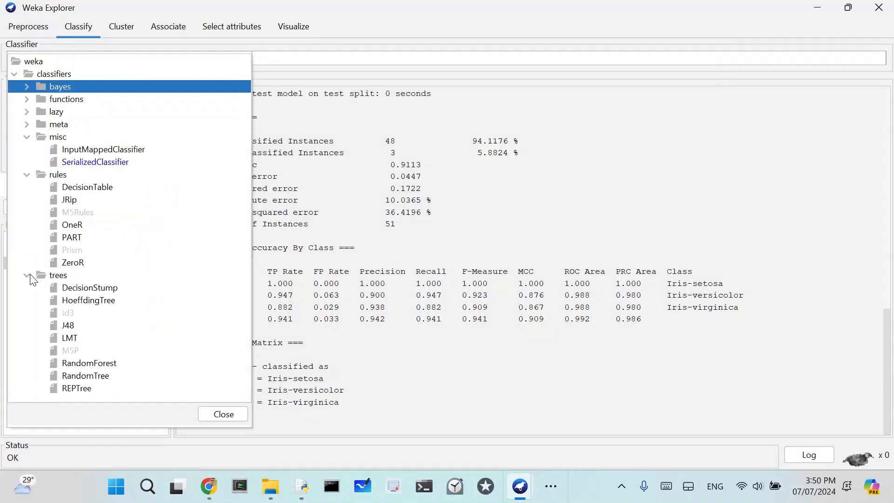
click(90, 368)
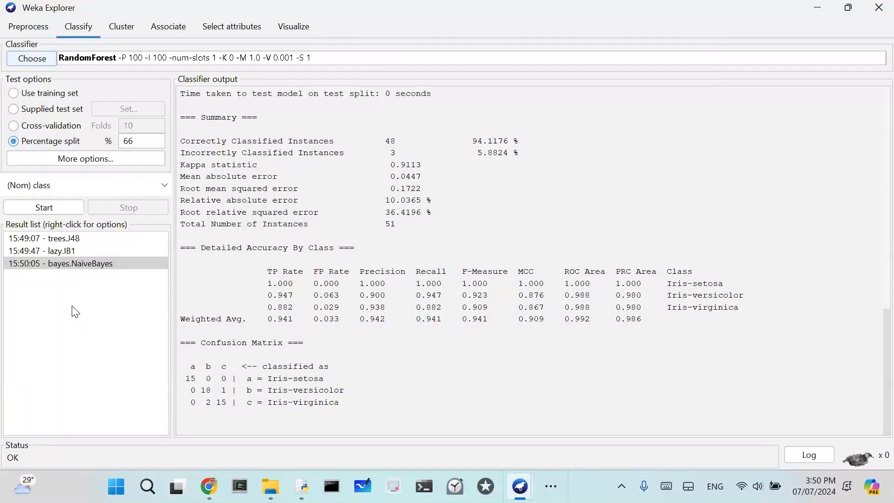
click(67, 207)
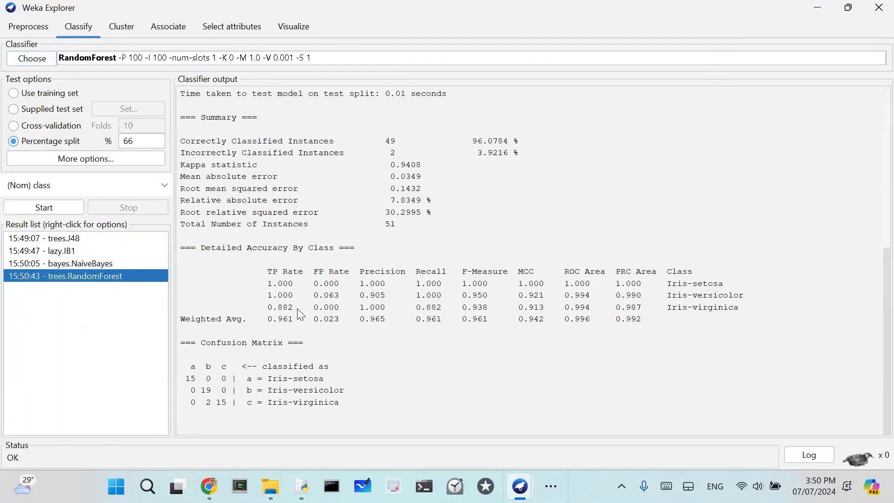
Compare the evaluation summaries and confusion matrices of the J48, IB1, NaiveBayes and RandomForest runs
click(64, 239)
click(60, 250)
click(64, 264)
click(65, 276)
click(63, 238)
click(60, 251)
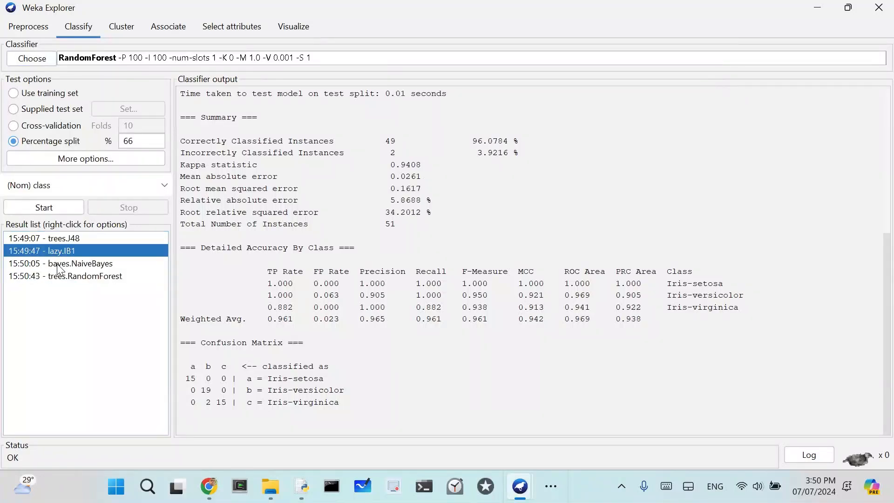
click(56, 264)
click(59, 277)
click(54, 239)
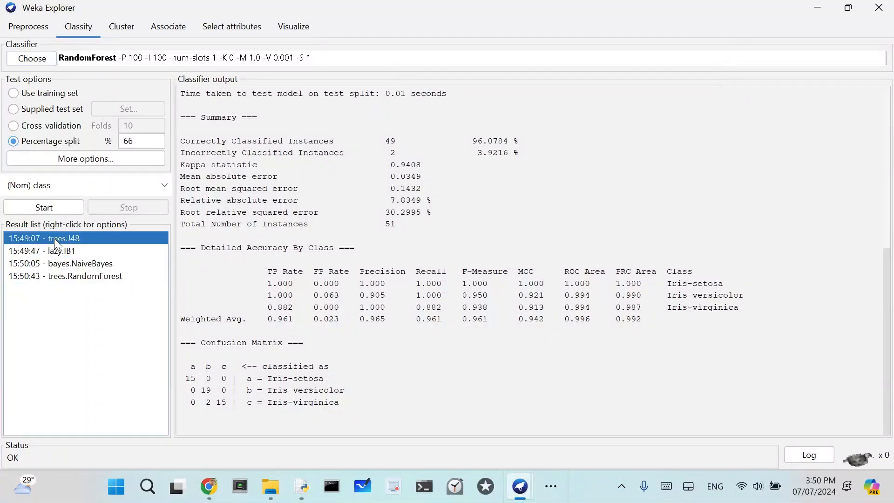
click(55, 251)
key(Down)
key(Down)
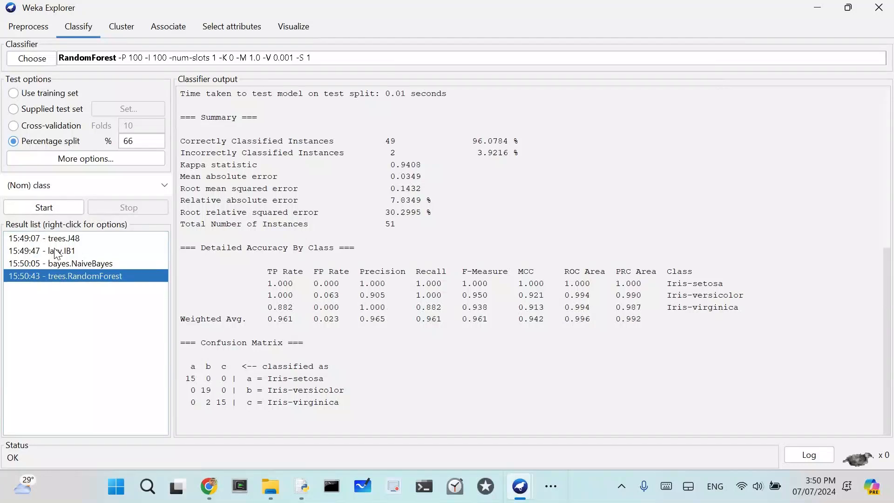
click(55, 240)
click(58, 252)
click(59, 263)
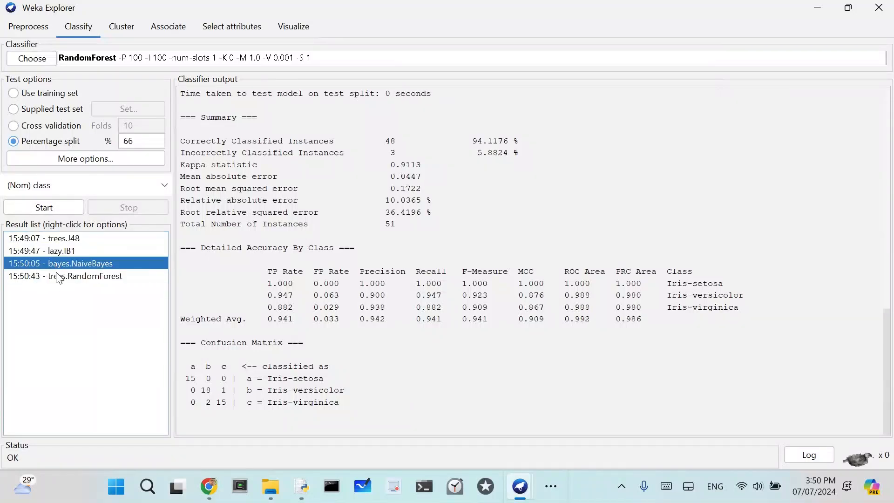
click(57, 277)
click(54, 241)
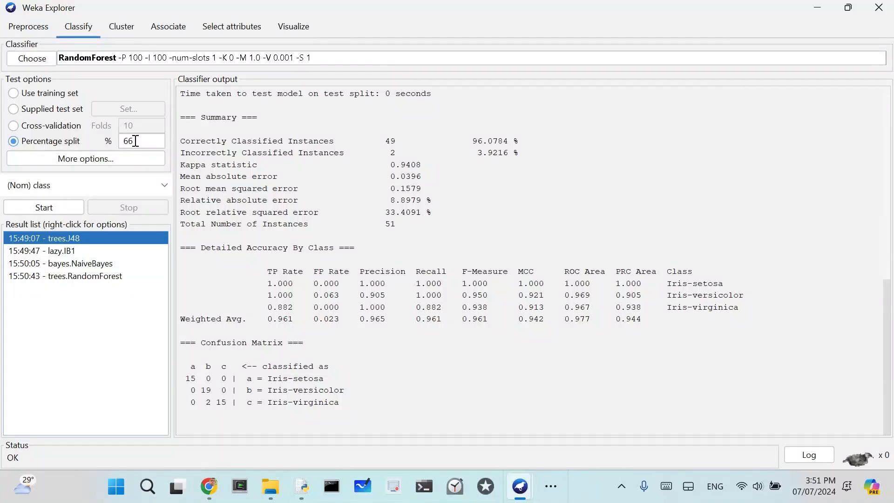
Run the J48 tree classifier on iris with 10-fold cross-validation and compare it with the earlier percentage-split J48 result
click(14, 127)
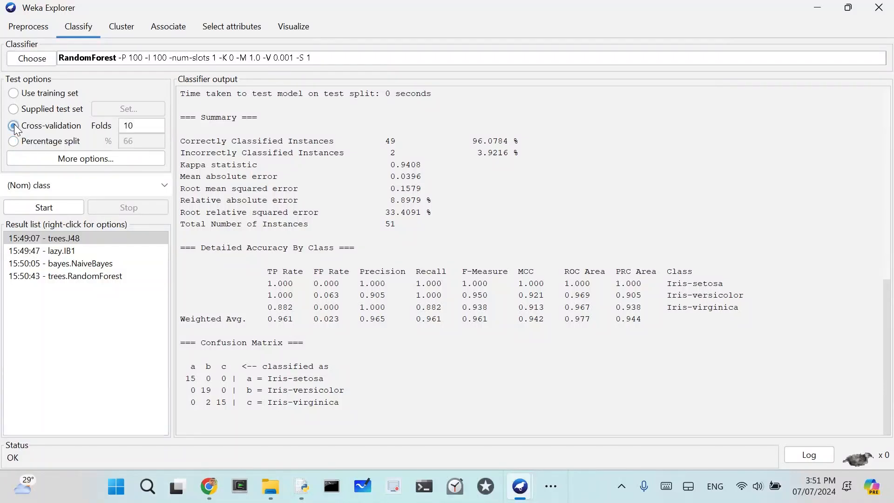
click(31, 59)
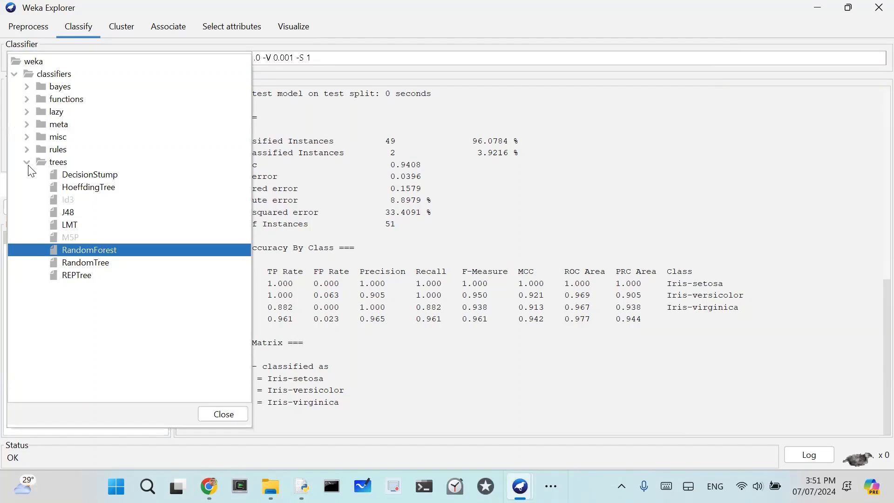
click(77, 212)
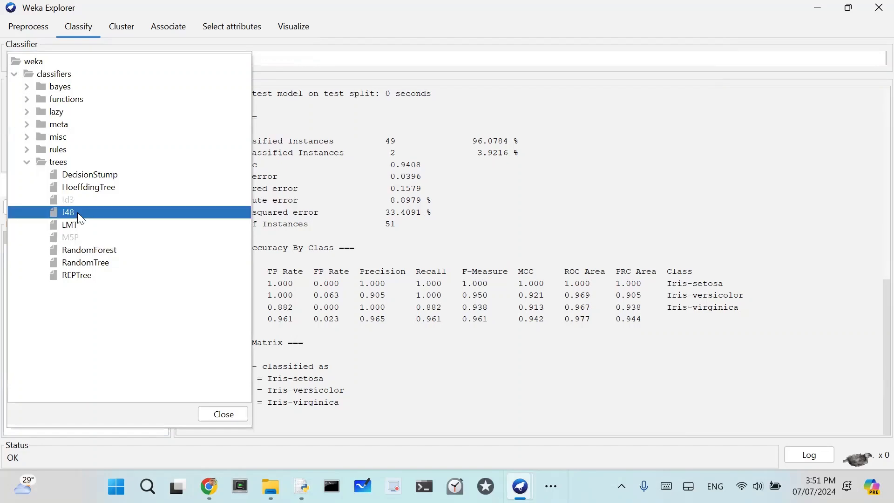
click(212, 412)
click(54, 208)
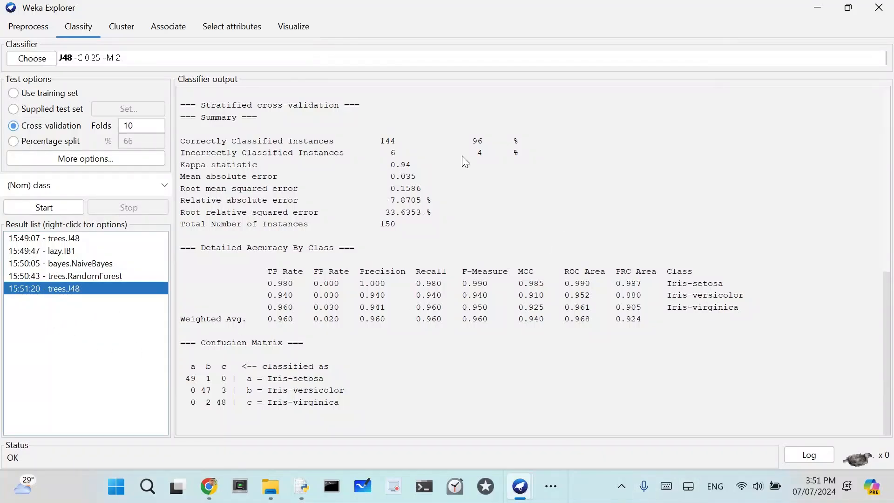
click(67, 239)
click(68, 289)
Choose the lazy IB1 classifier and run it on the iris data with 10-fold cross-validation
click(33, 61)
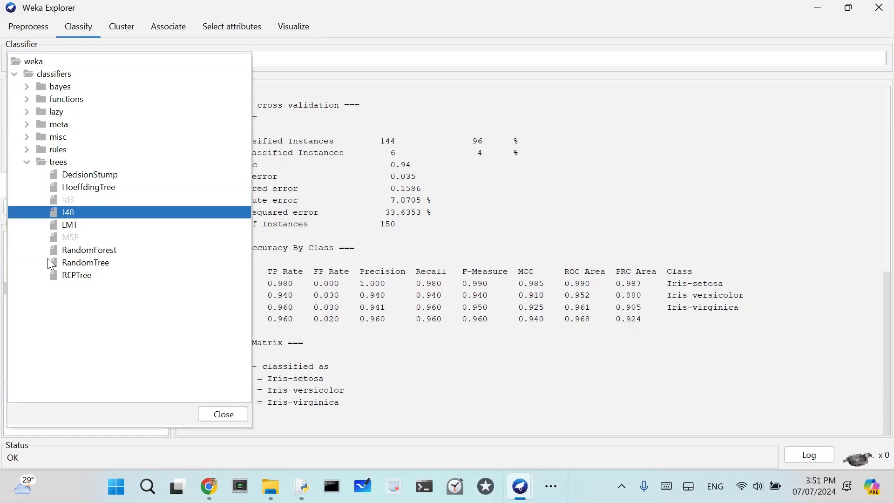
click(27, 162)
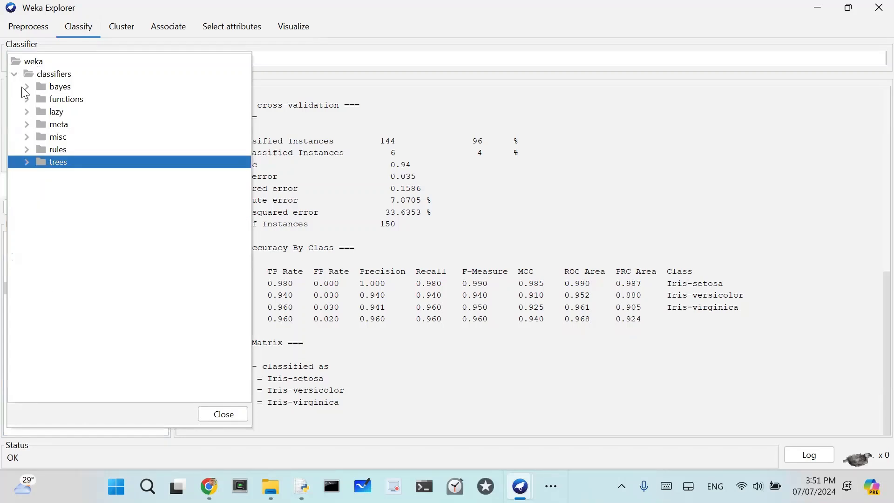
click(27, 112)
click(65, 125)
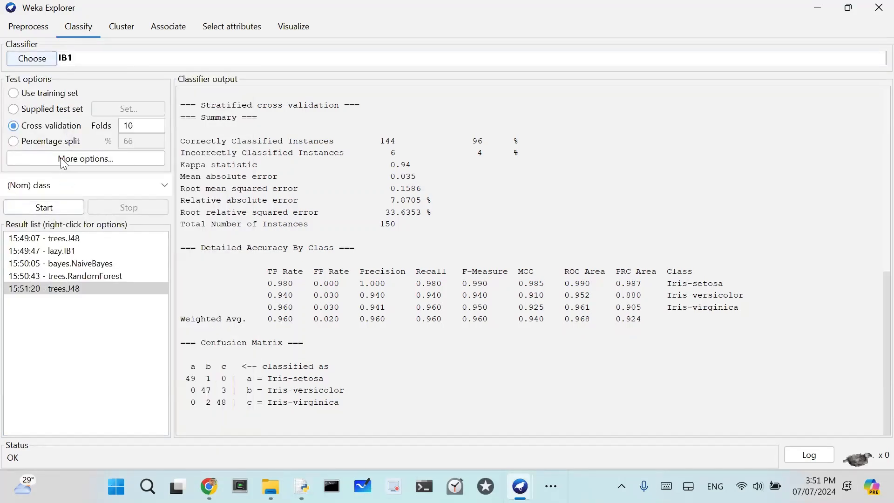
click(63, 210)
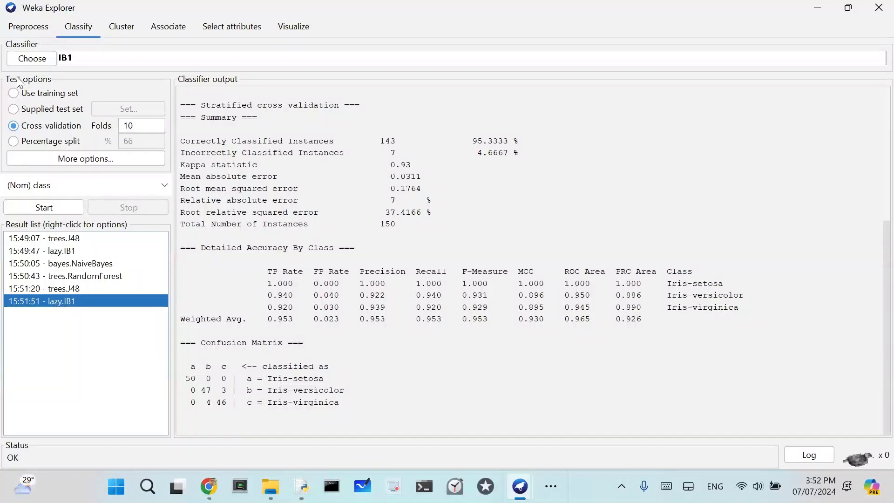
Choose the NaiveBayes classifier and run it on the iris data with 10-fold cross-validation
click(29, 60)
click(27, 113)
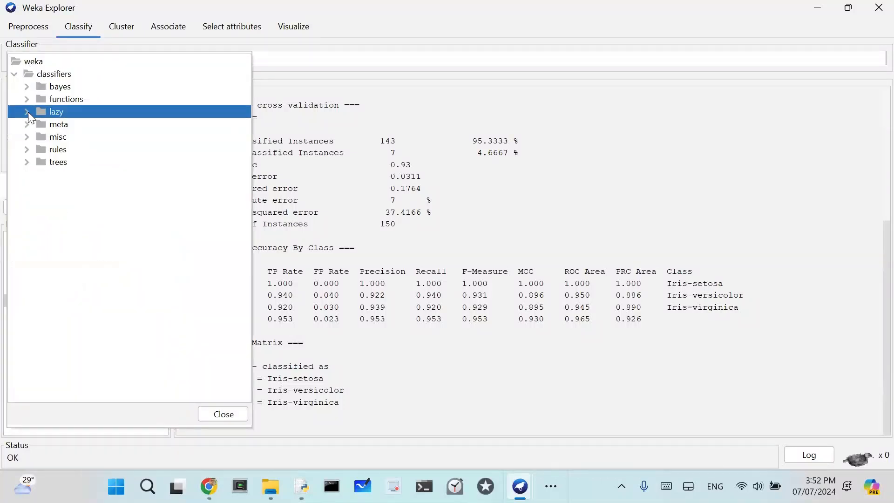
click(26, 87)
click(74, 112)
click(44, 208)
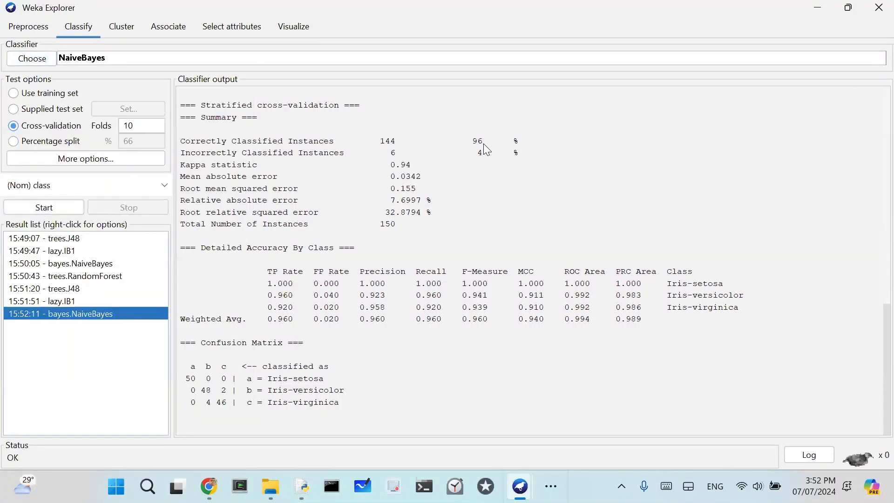
Choose the RandomForest classifier and run it on the iris data with 10-fold cross-validation
click(32, 59)
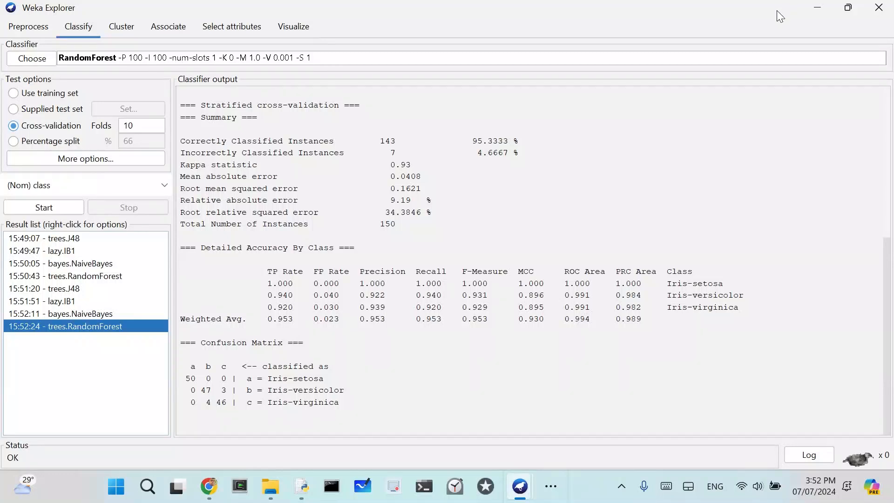
Close the Explorer and create a new experiment in a maximized Experimenter window
click(879, 7)
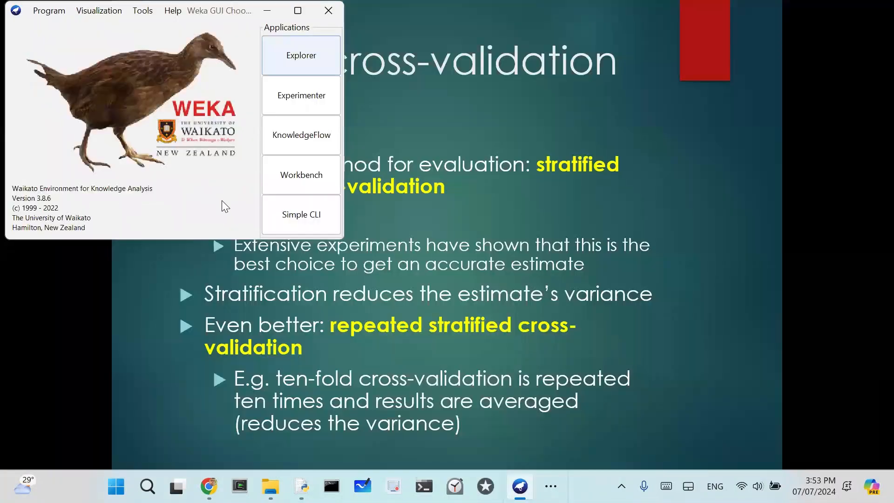
click(301, 100)
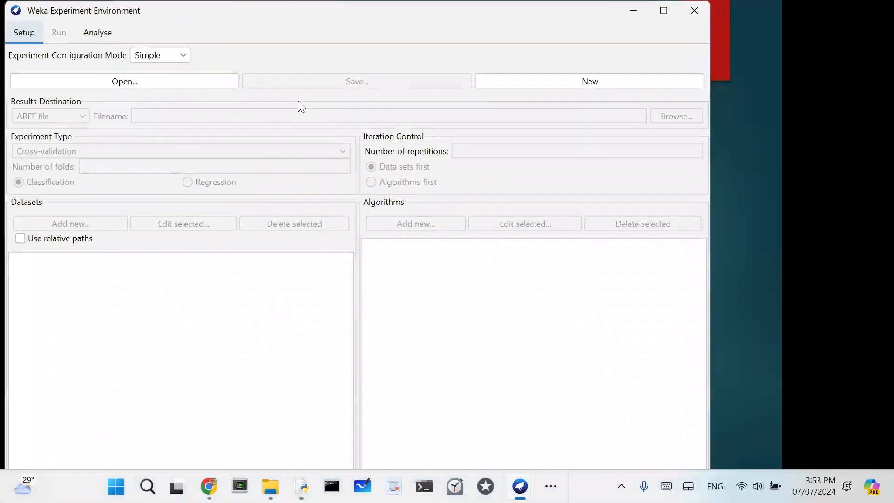
click(665, 11)
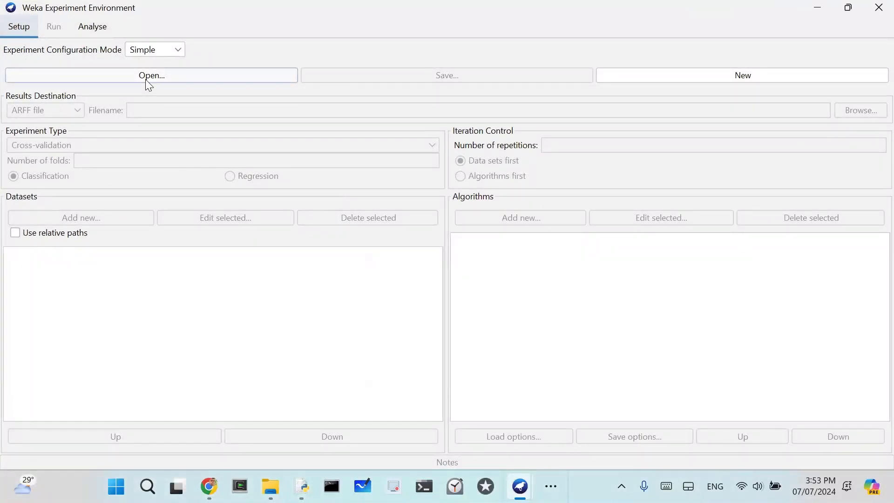
click(743, 78)
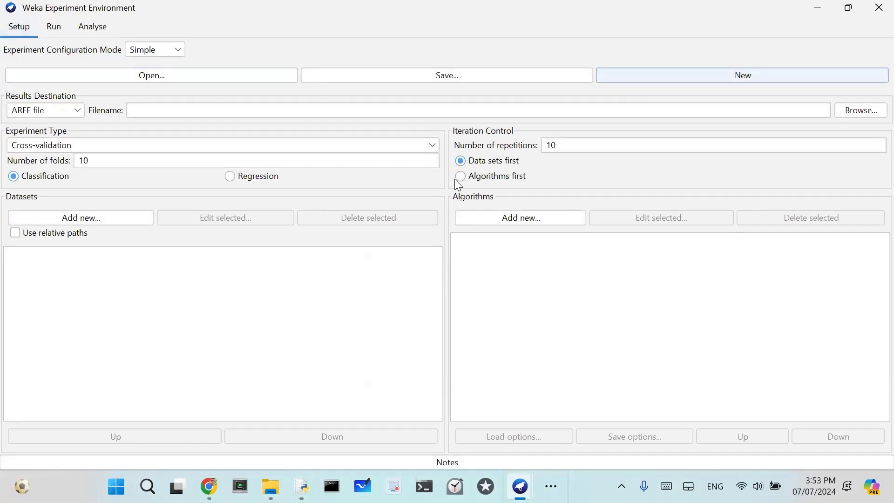
Add iris.arff from the Weka data folder to the experiment's datasets
click(73, 217)
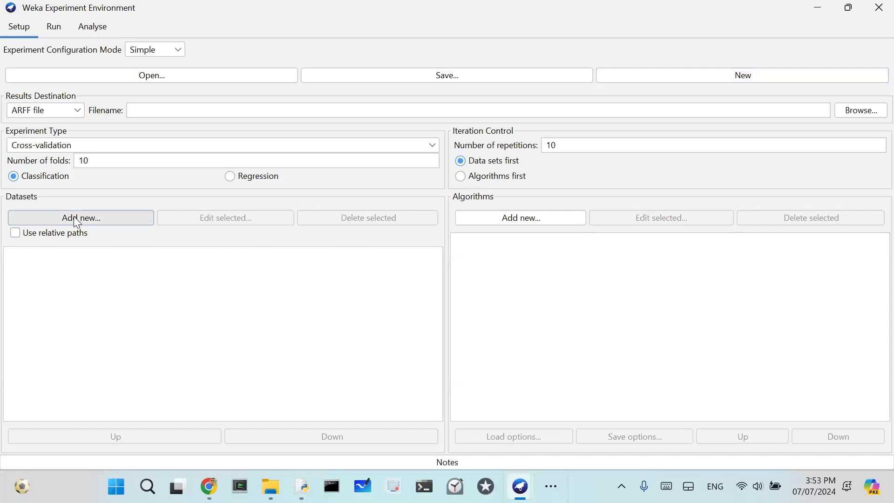
double_click(400, 202)
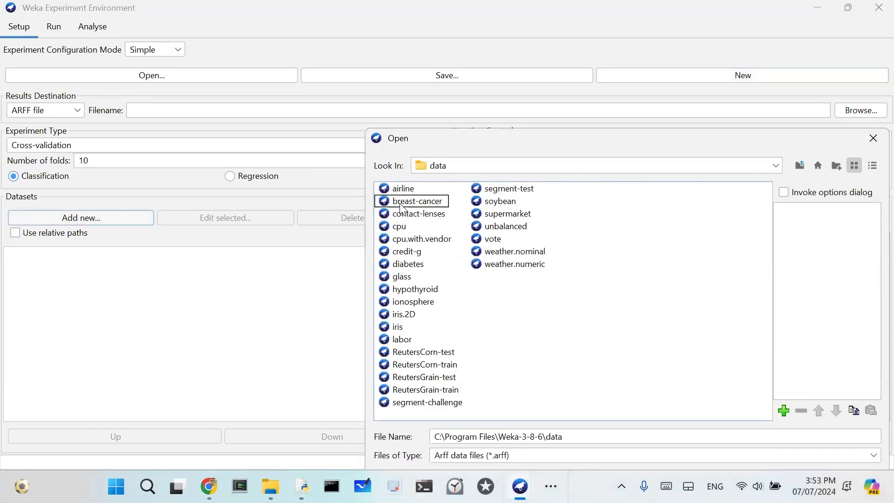
click(400, 327)
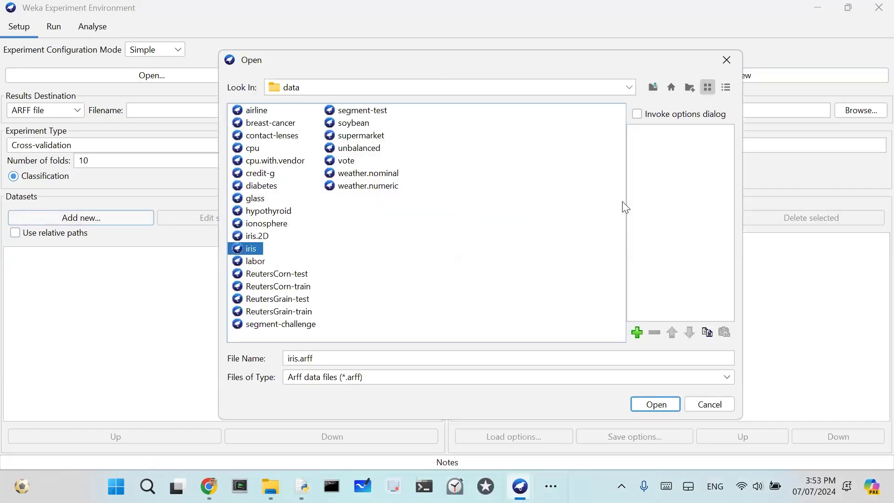
click(650, 404)
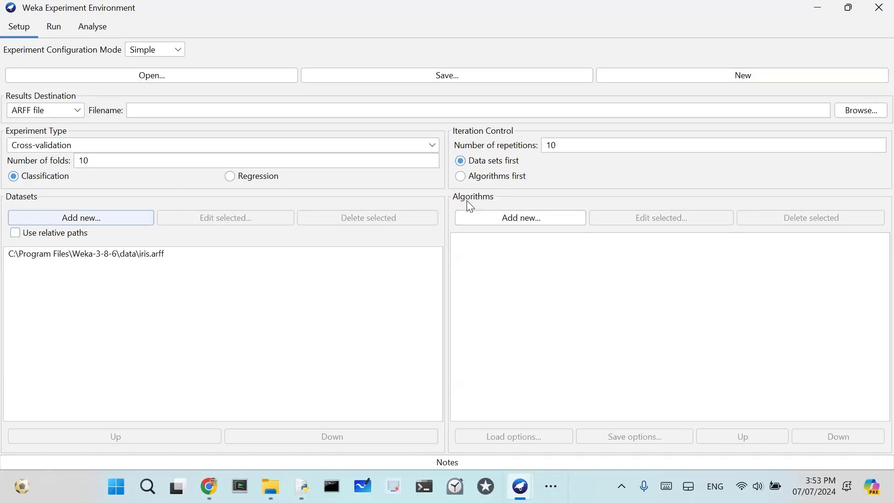
Add the J48 tree classifier with its default options to the experiment's algorithms
click(505, 225)
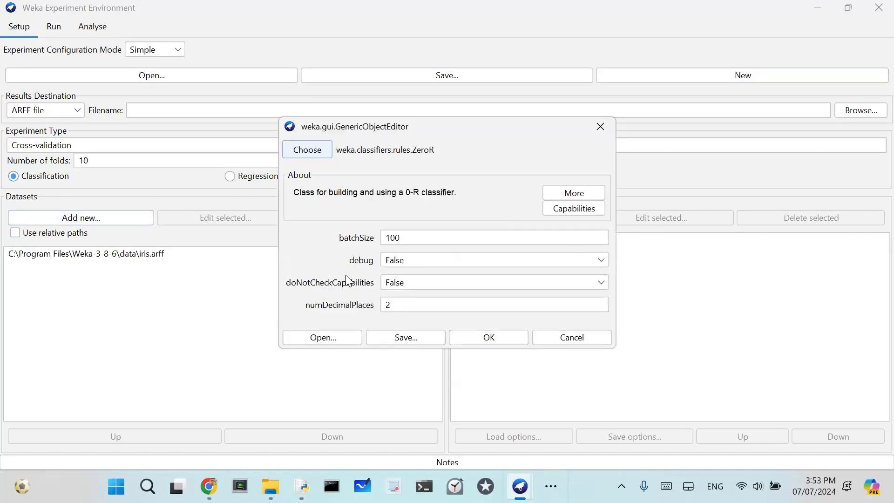
click(308, 150)
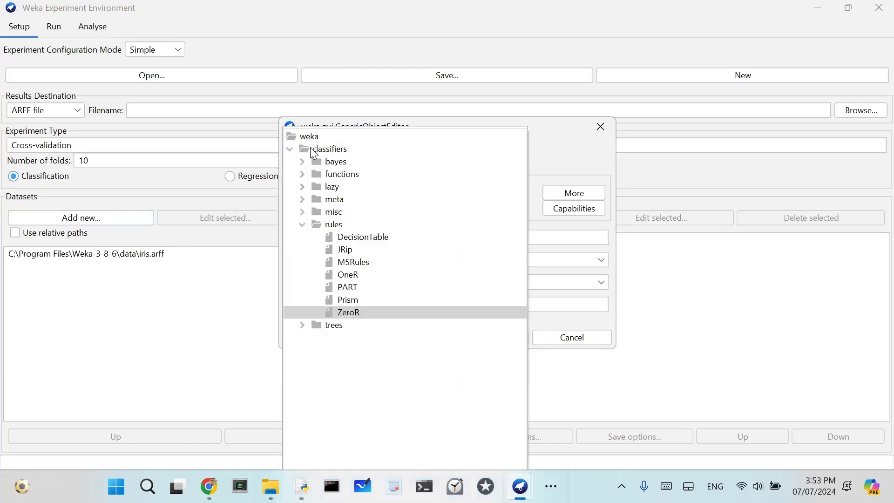
click(302, 325)
click(347, 364)
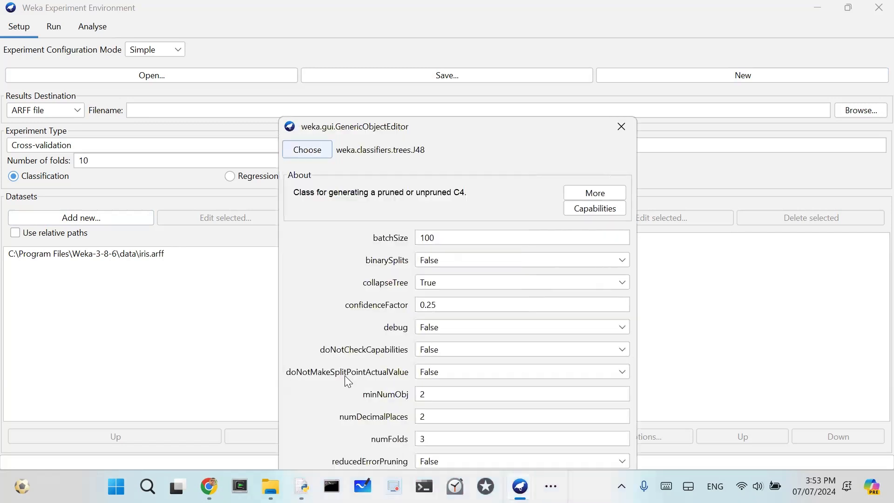
drag(467, 124, 482, 8)
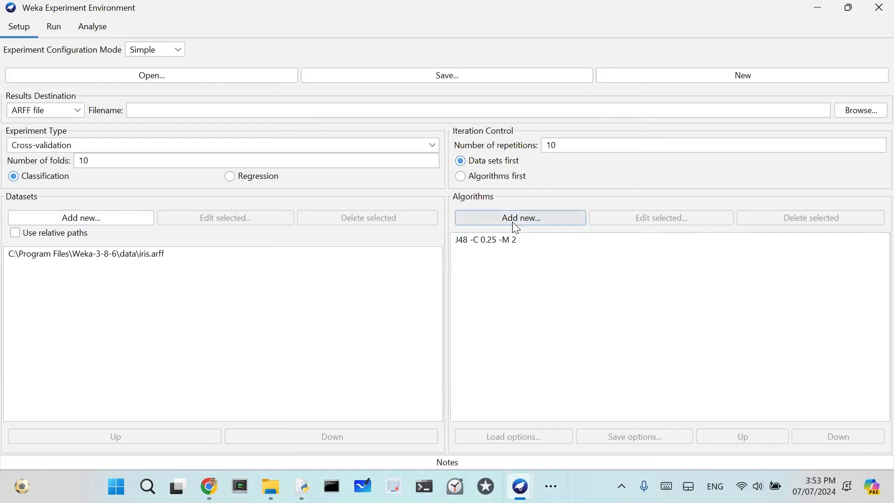
Add the IB1 and NaiveBayes classifiers with default options to the experiment's algorithms
click(514, 224)
click(297, 88)
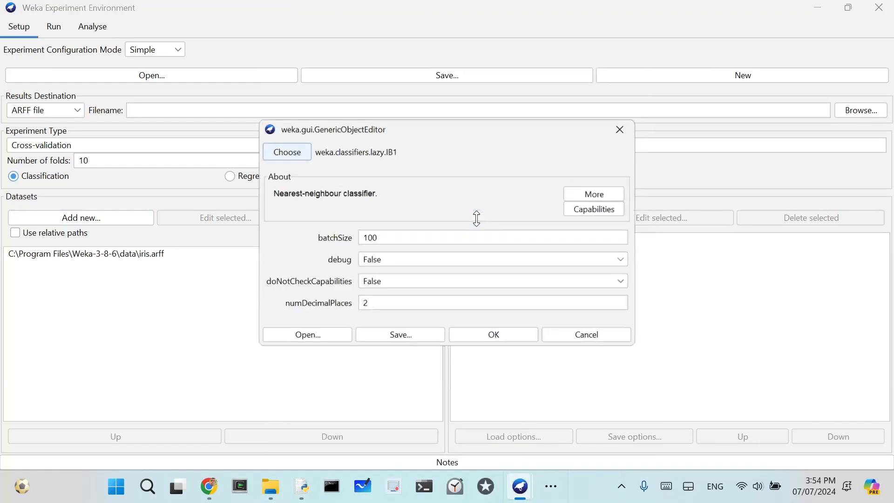
click(291, 149)
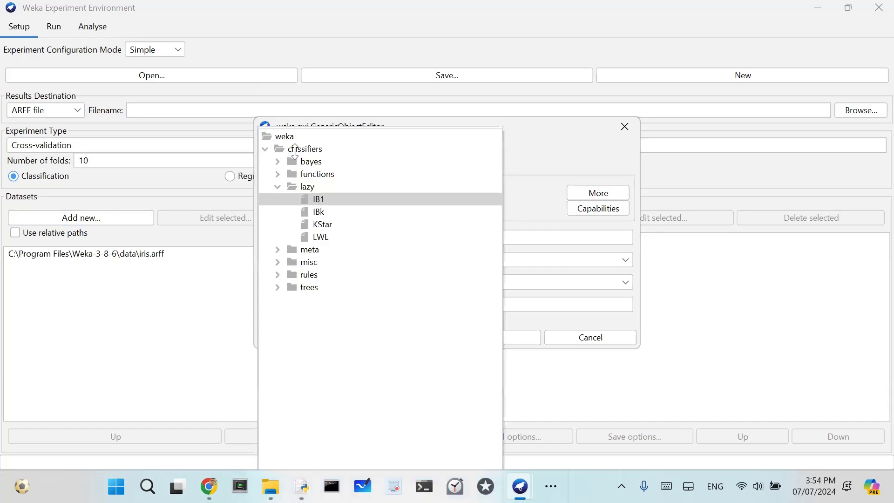
click(289, 160)
click(328, 186)
click(493, 406)
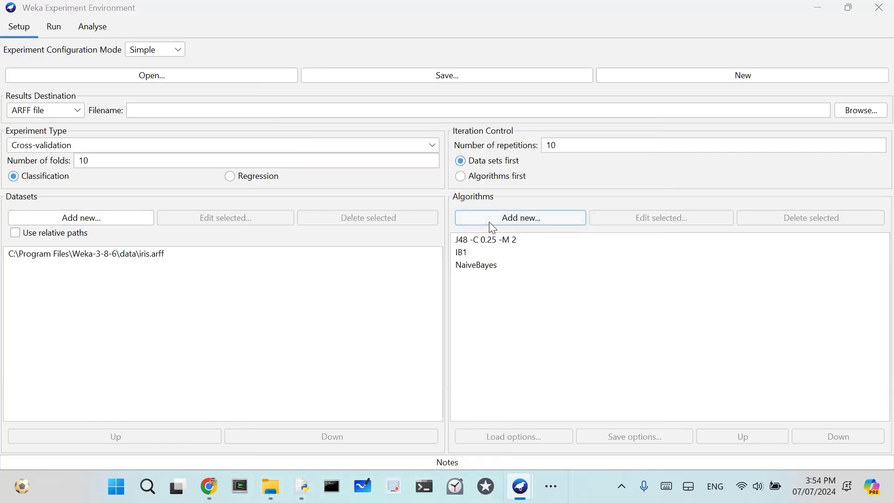
Add the RandomForest tree classifier with its default options to the experiment's algorithms
click(489, 219)
click(280, 121)
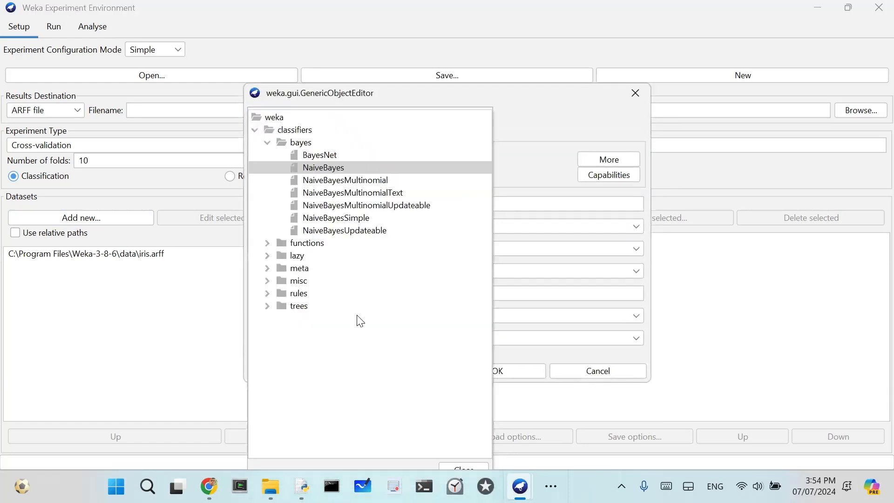
click(268, 306)
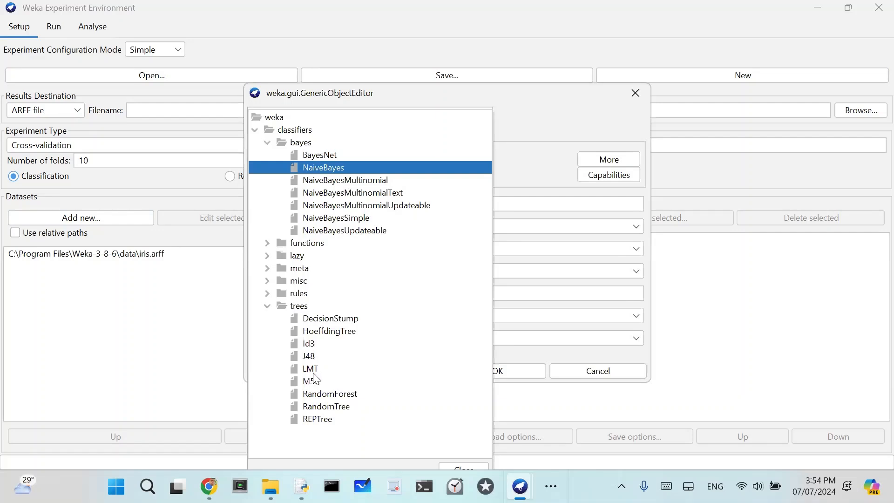
click(327, 397)
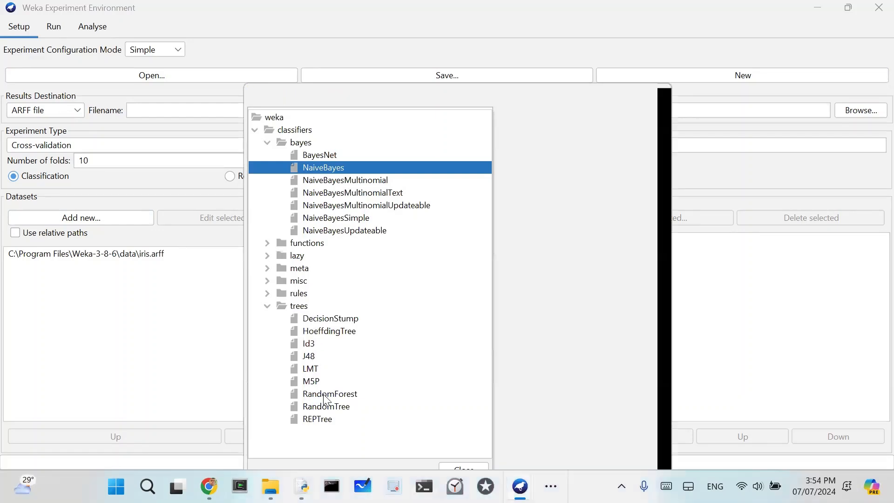
click(656, 92)
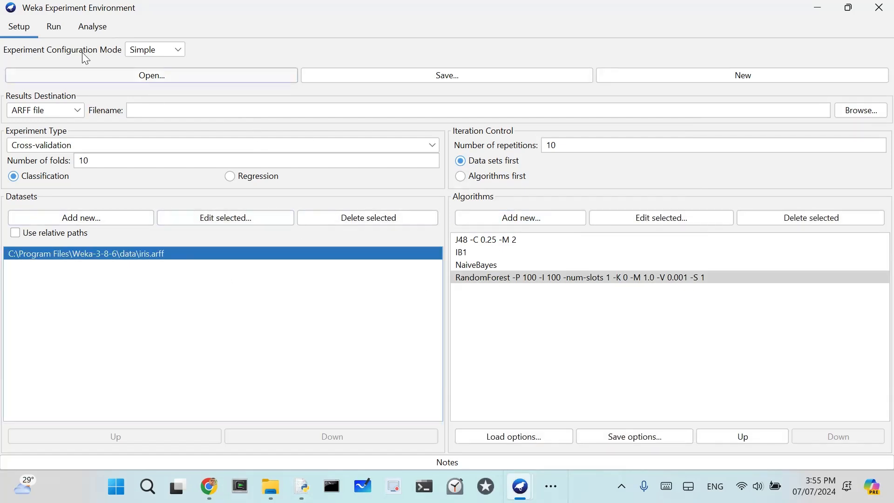
Run the experiment on iris with the four selected algorithms
click(56, 28)
click(146, 54)
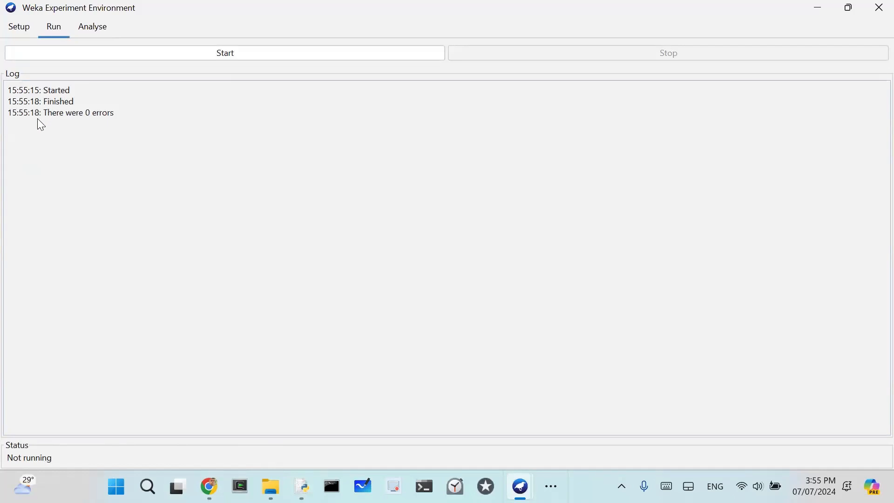
Load the current experiment's results for analysis and perform the corrected paired t-test on Percent_correct at 0.05 significance
click(103, 36)
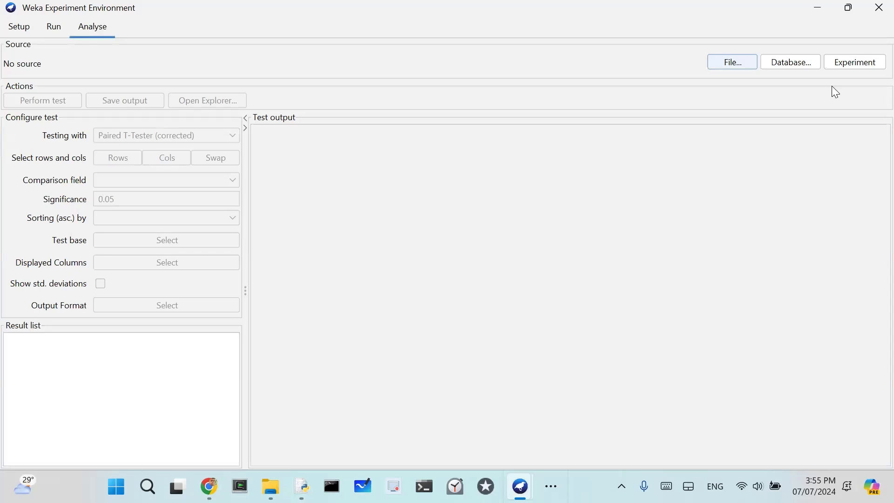
click(856, 65)
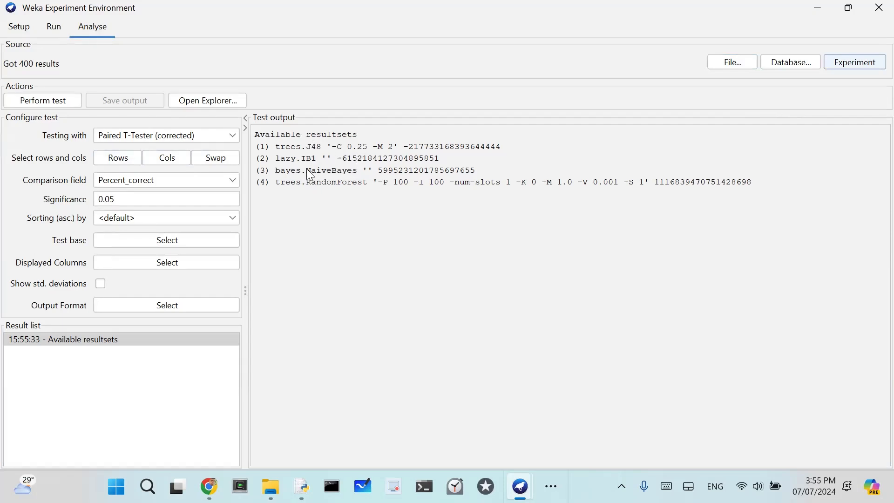
click(58, 108)
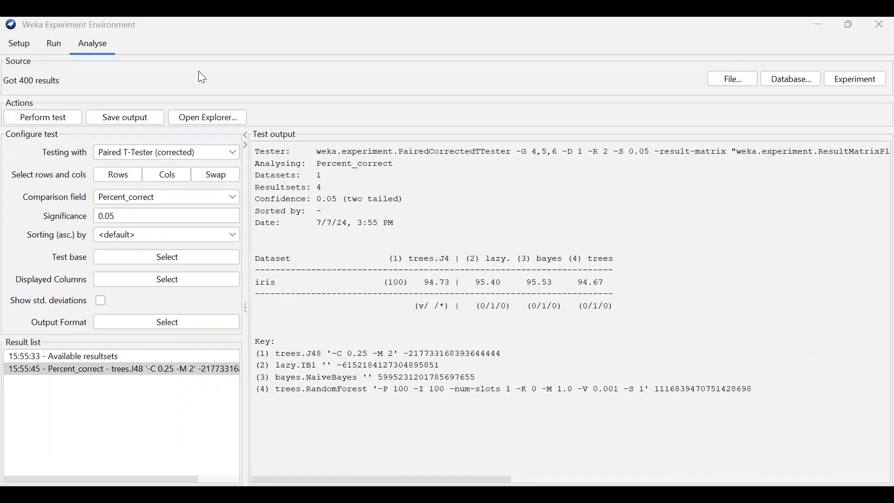
Return to the experiment setup showing the dataset and algorithm lists
click(26, 47)
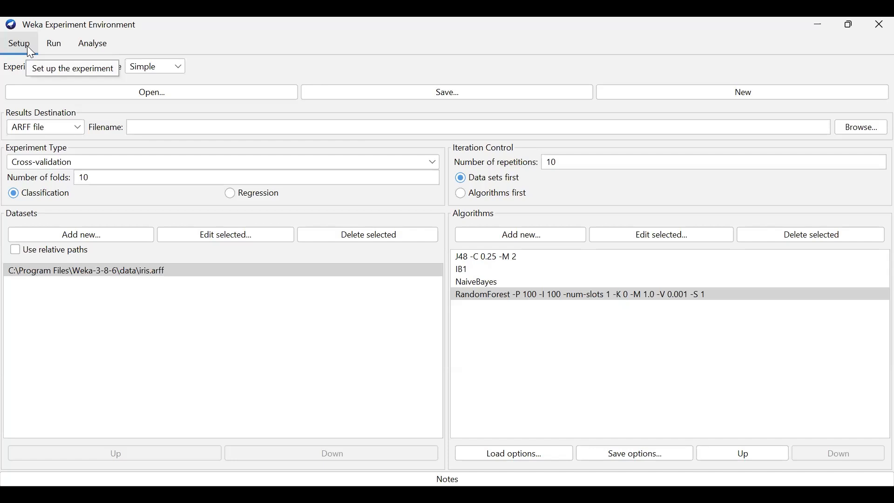
Start a new cross-validation experiment and add diabetes.arff from the Weka data folder as its dataset
click(720, 97)
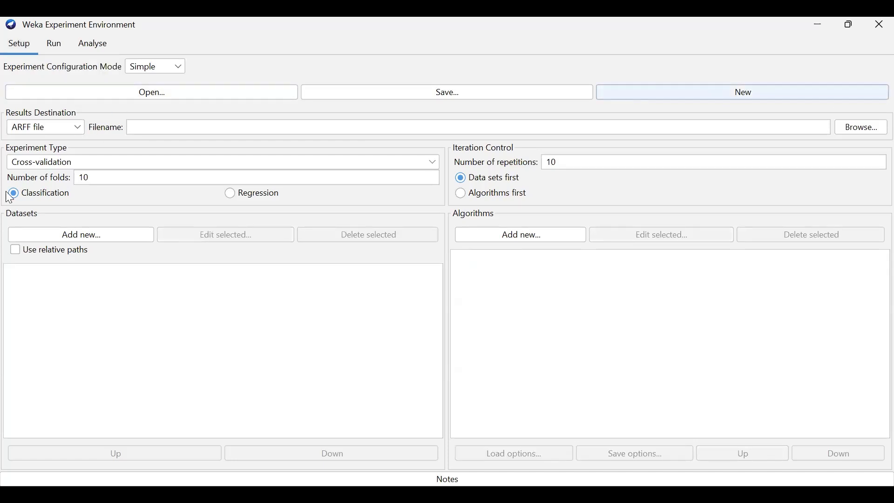
click(50, 169)
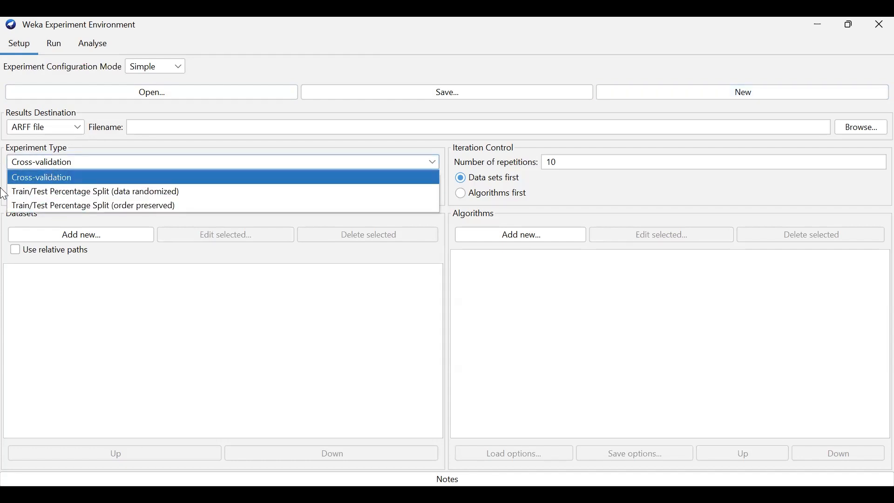
click(109, 303)
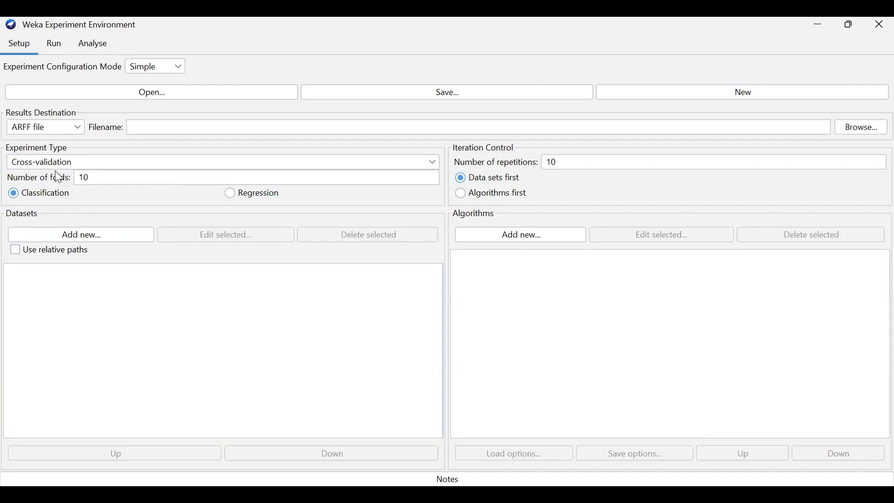
click(59, 237)
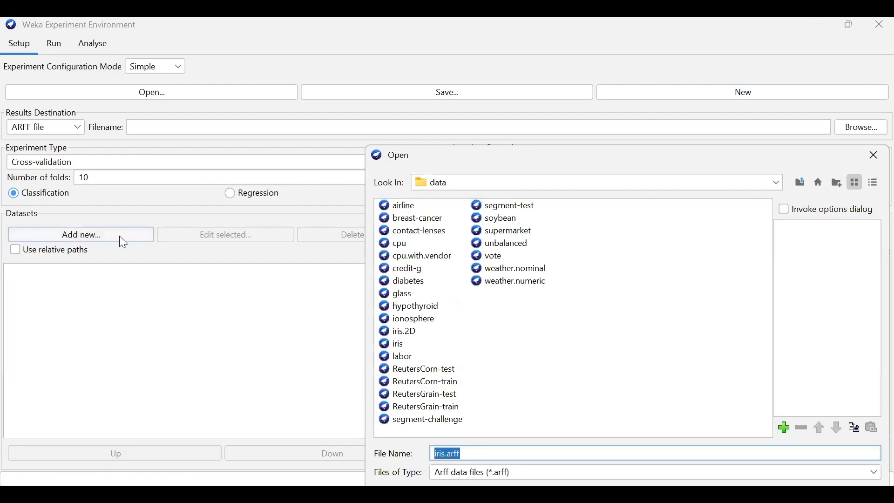
click(410, 282)
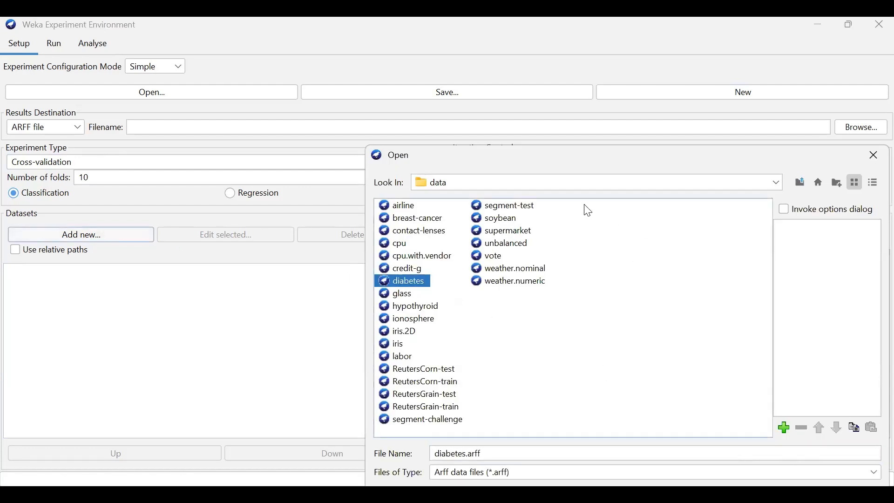
key(Return)
Add the J48 tree classifier and the IB1 lazy classifier with default options to the experiment's algorithms
click(536, 238)
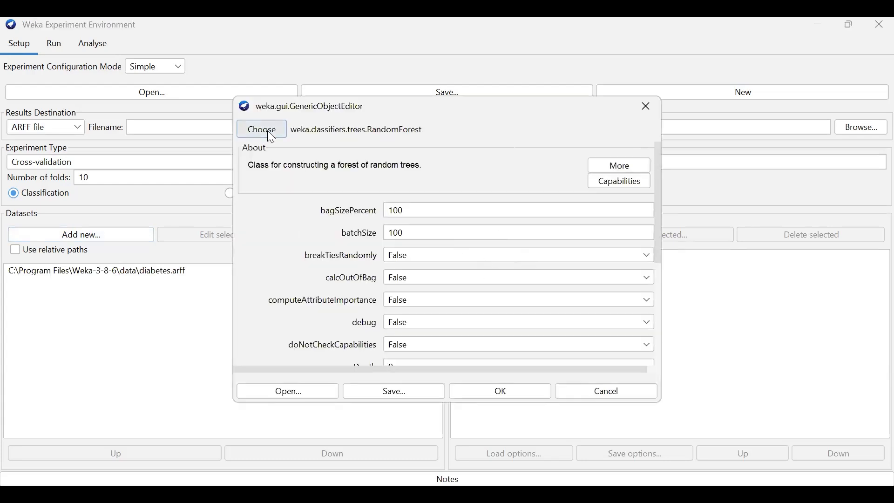
click(271, 135)
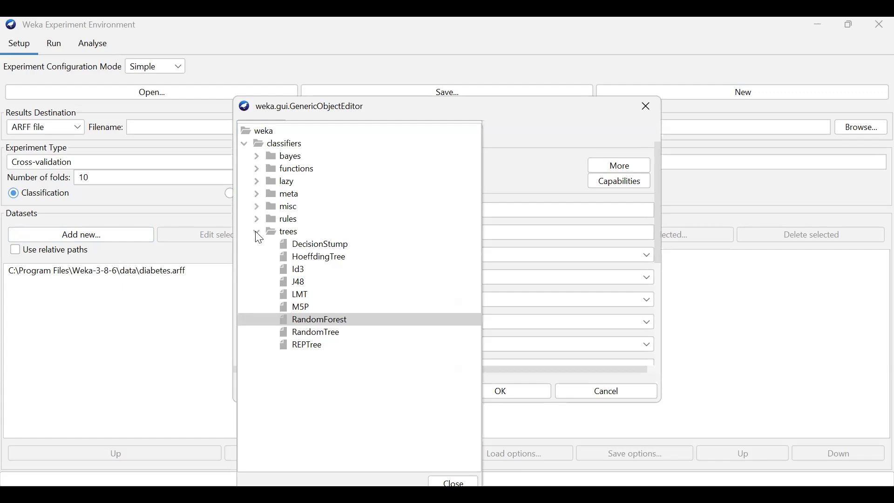
click(298, 284)
click(253, 84)
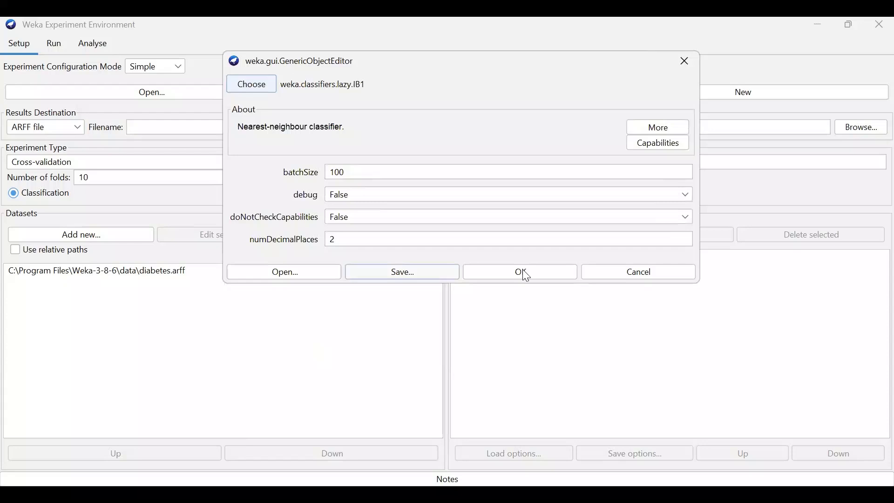
click(531, 273)
Add the NaiveBayes classifier with its default options to the new experiment's algorithms
click(522, 234)
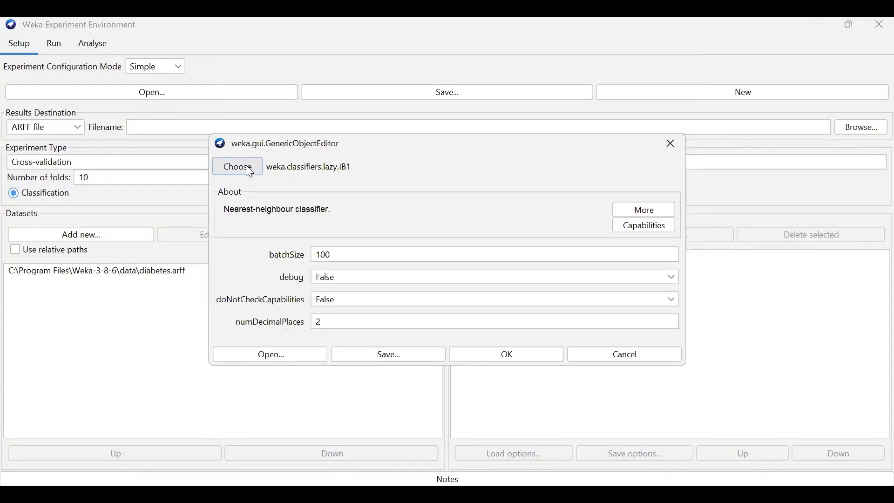
click(251, 172)
click(234, 202)
click(236, 177)
click(290, 201)
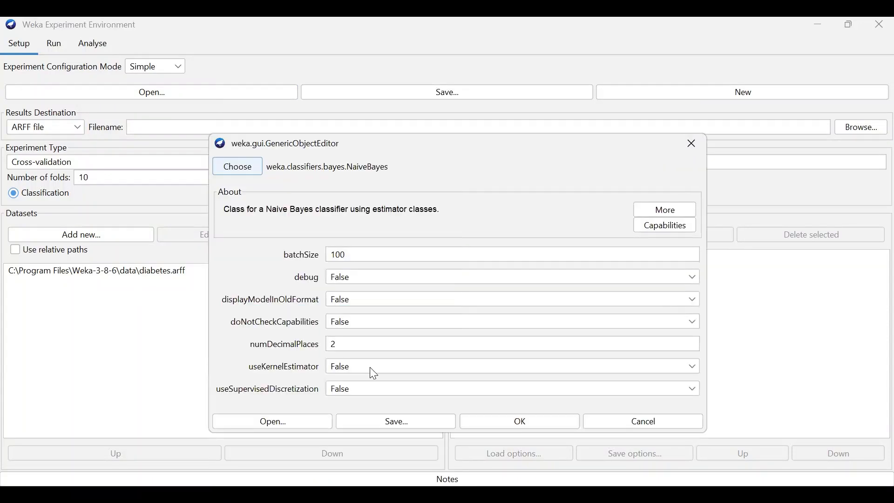
click(521, 422)
Add the RandomForest tree classifier with its default options as the fourth algorithm of the diabetes experiment
click(523, 234)
click(247, 138)
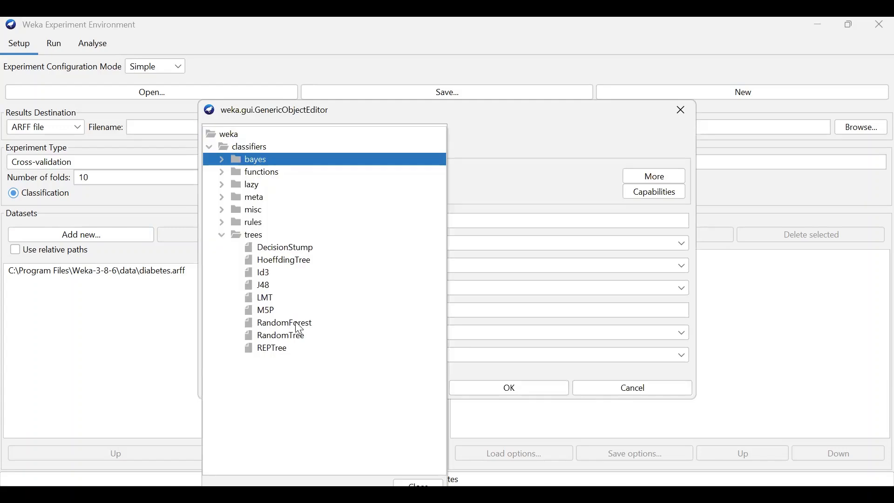
click(296, 323)
click(509, 466)
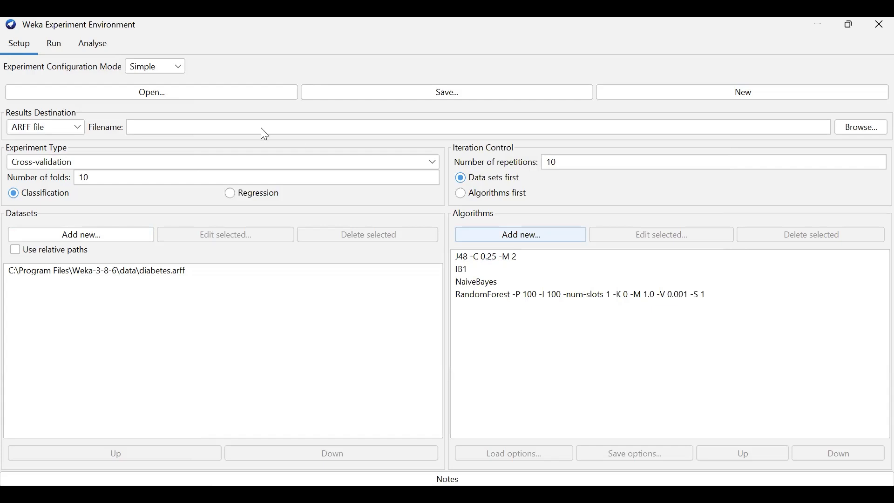
Run the experiment on the diabetes dataset with the four selected algorithms
click(59, 52)
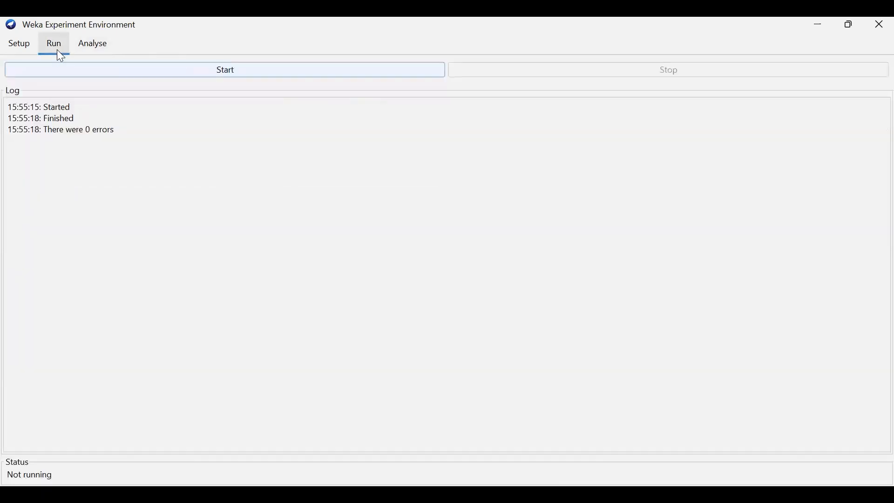
click(76, 71)
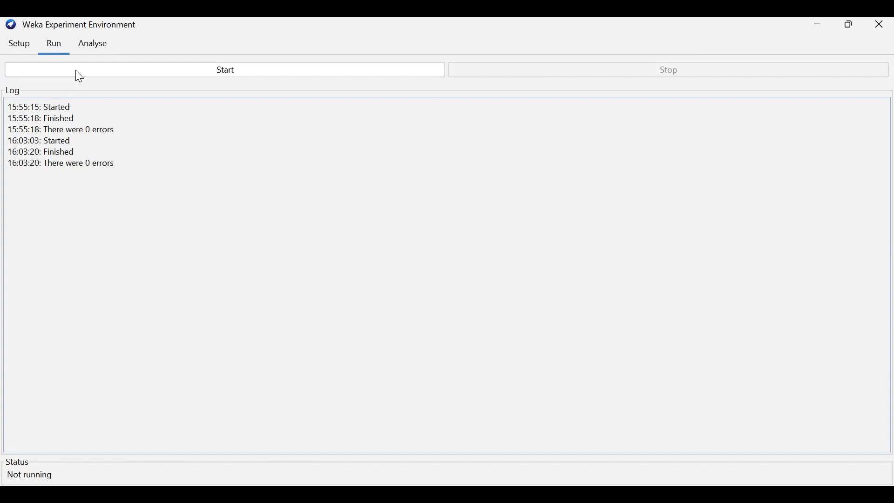
Load the diabetes experiment's results for analysis and perform the corrected paired t-test on Percent_correct at 0.05 significance
click(87, 45)
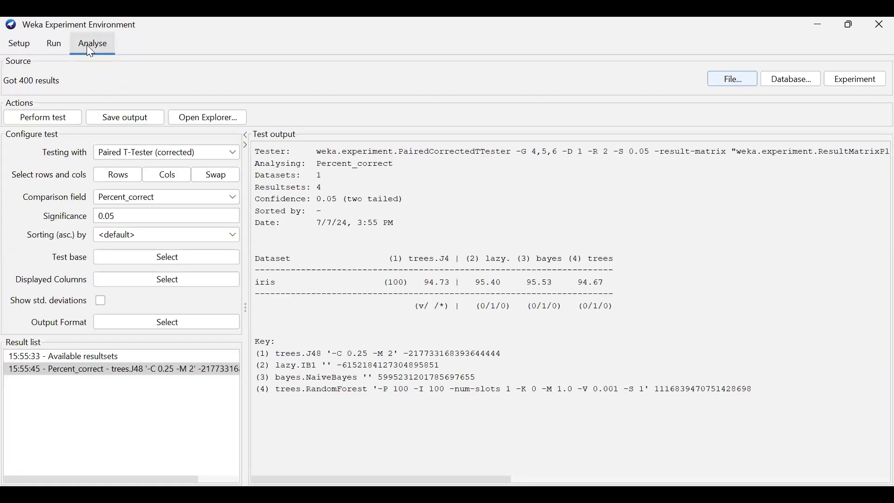
click(862, 82)
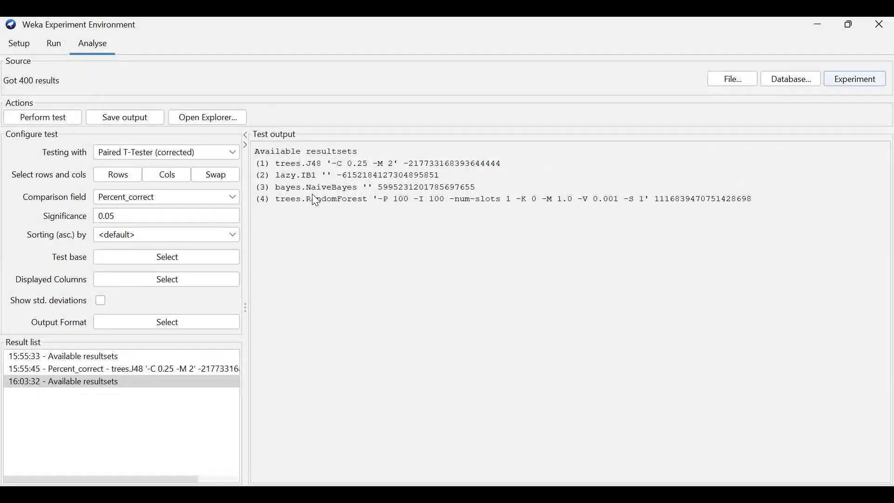
click(39, 122)
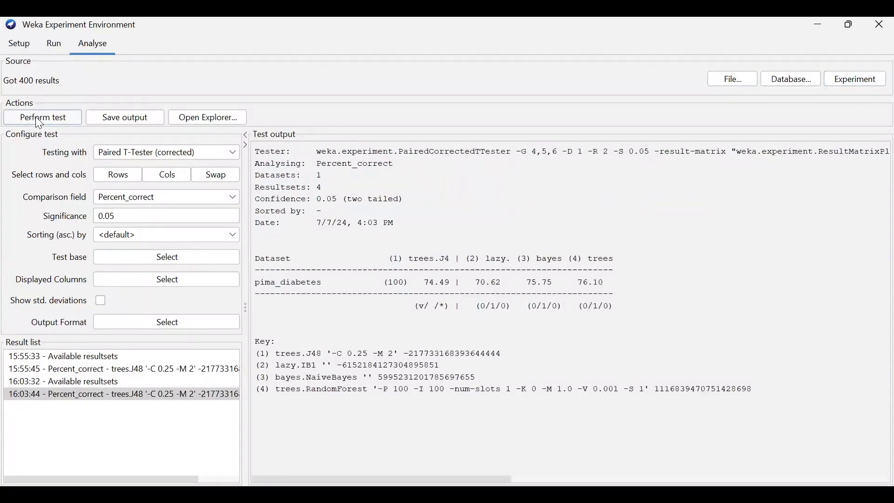